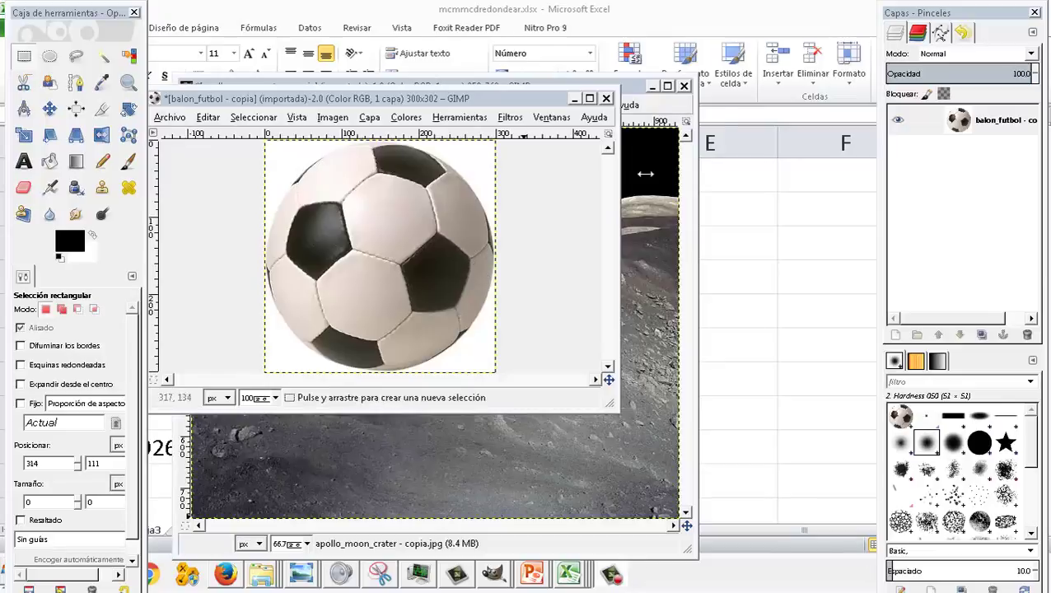
- Minimize the Excel, project and PowerPoint windows to reveal the GIMP images
left_click(781, 33)
left_click(1011, 9)
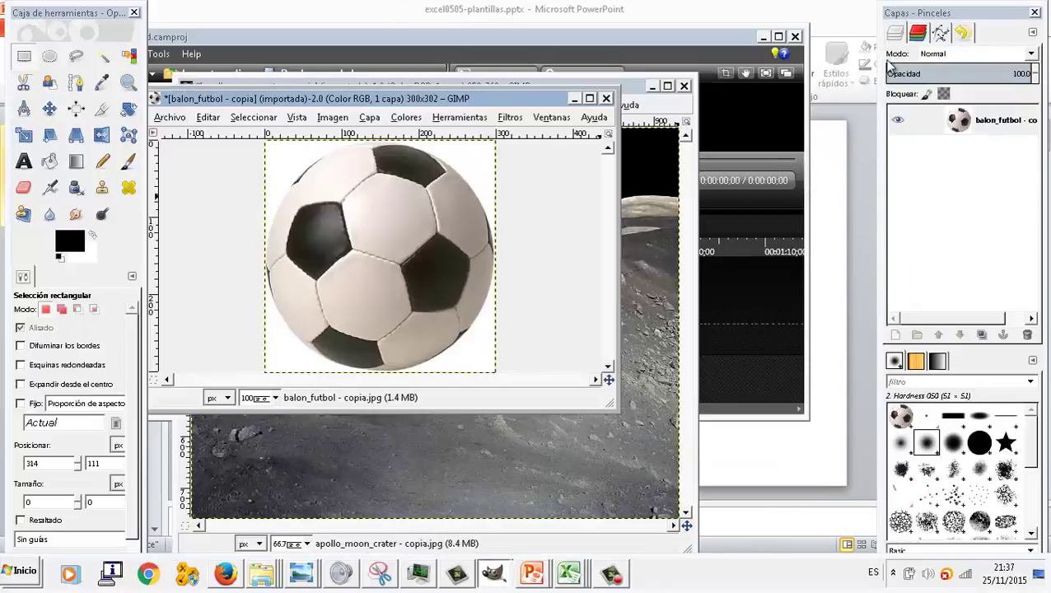
left_click(766, 37)
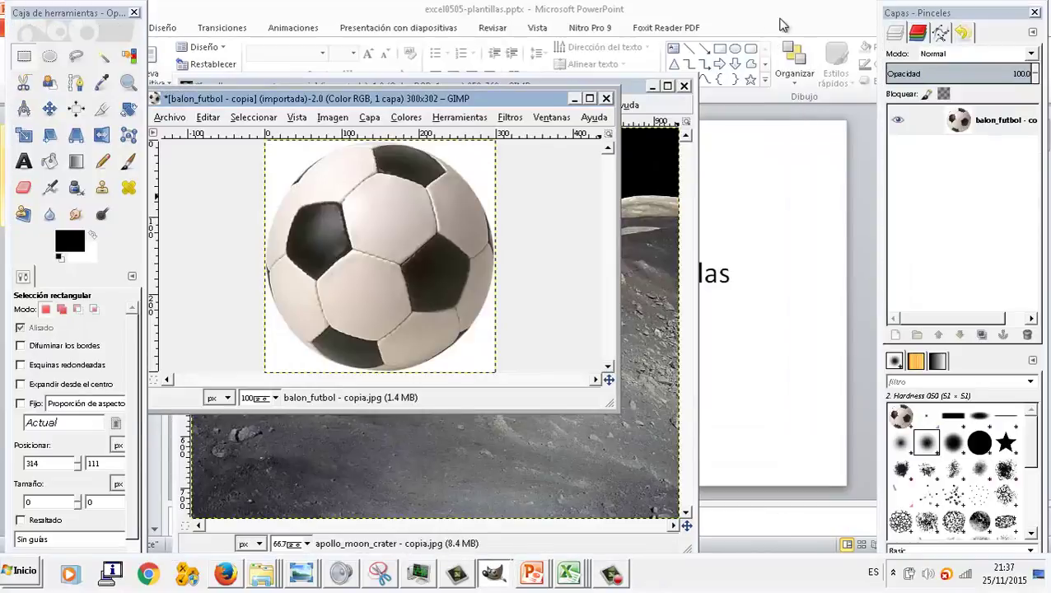
left_click(781, 25)
left_click(1010, 8)
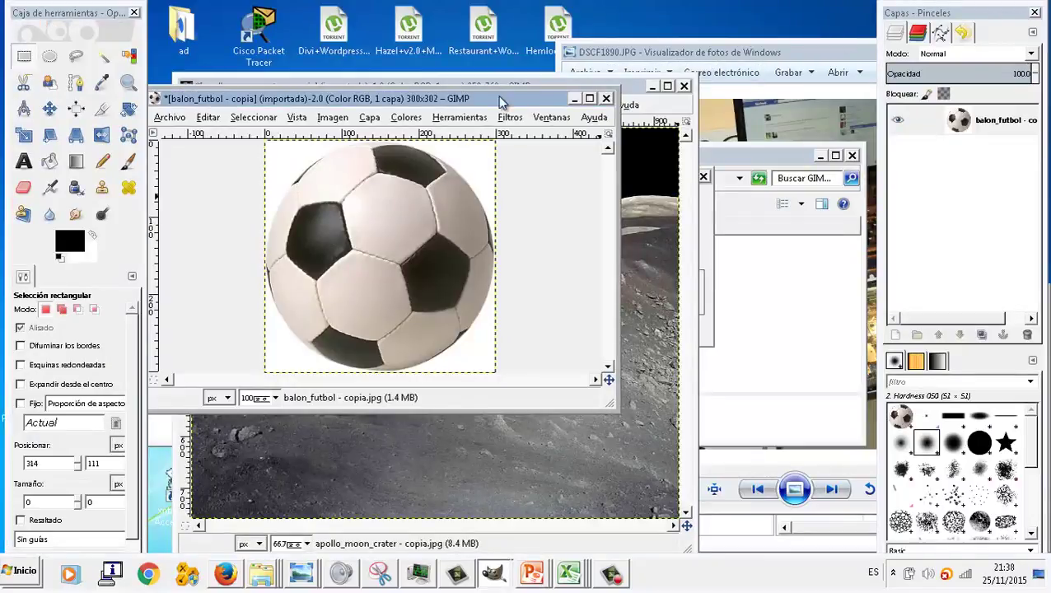
- Move the balon_futbol window aside so the apollo_moon_crater photo shows beside it
left_click_drag(544, 98, 749, 121)
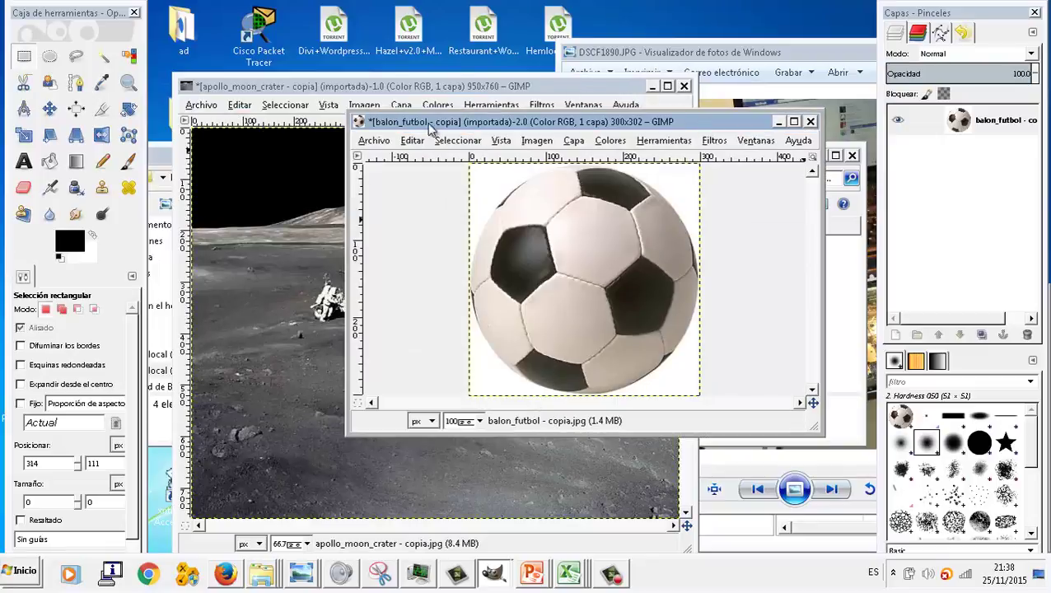
left_click_drag(486, 123, 583, 137)
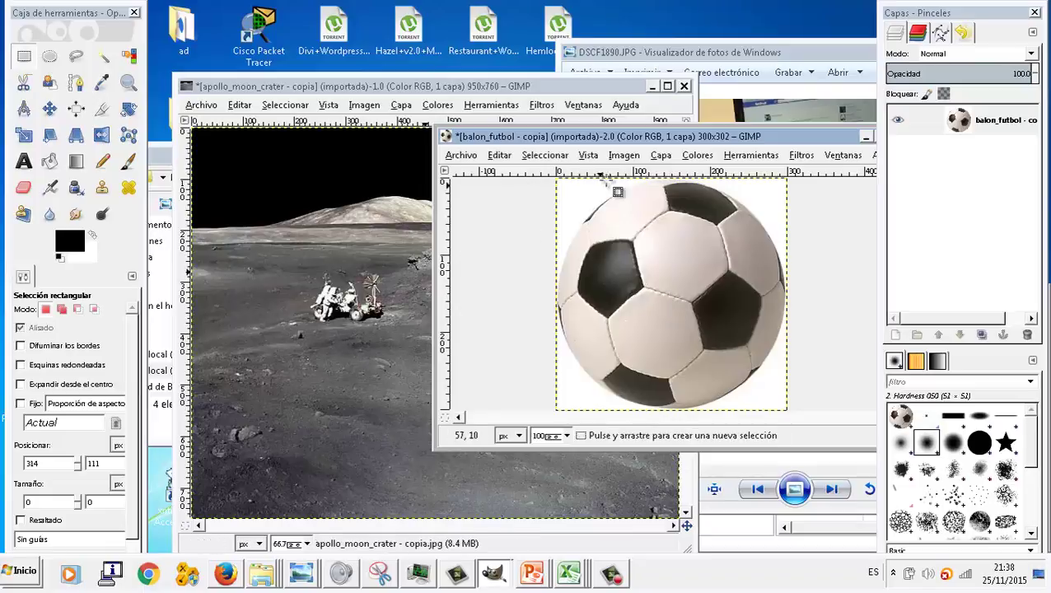
left_click_drag(634, 136, 537, 149)
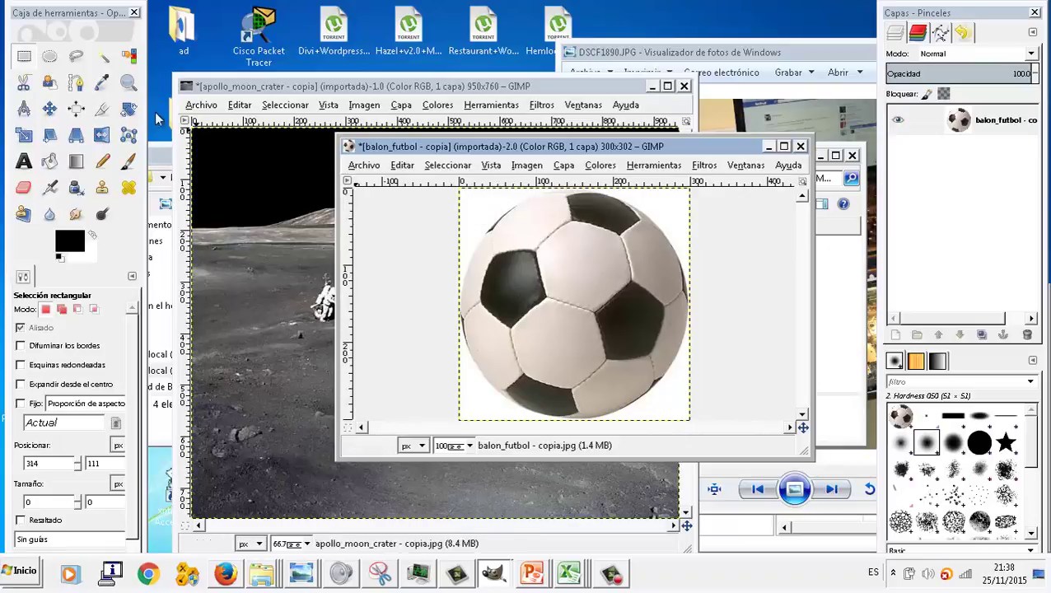
- Fuzzy-select the ball image's white background with threshold (Umbral) about 9.6
left_click(108, 63)
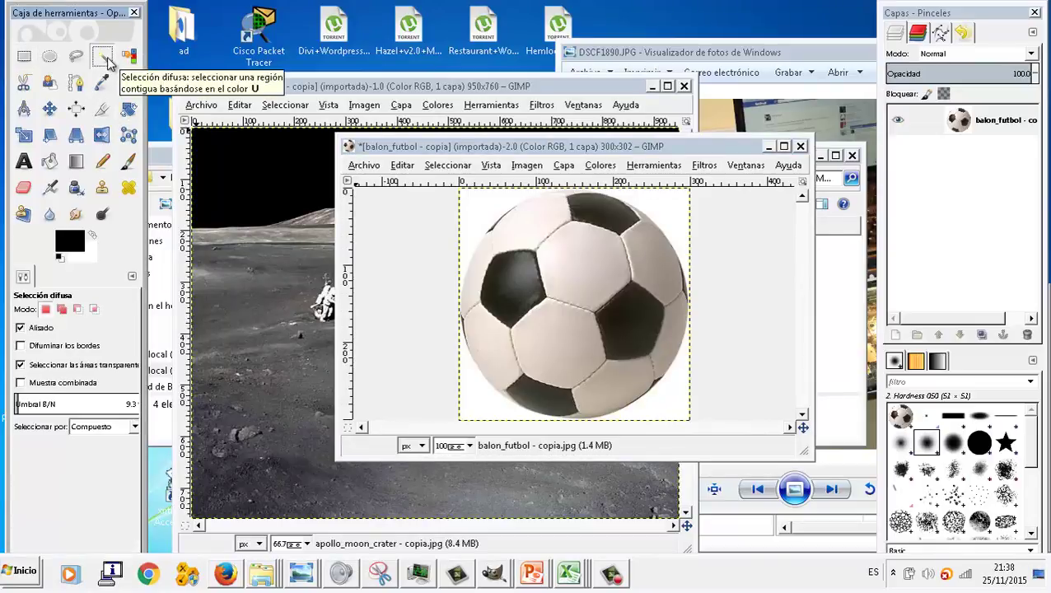
left_click(37, 402)
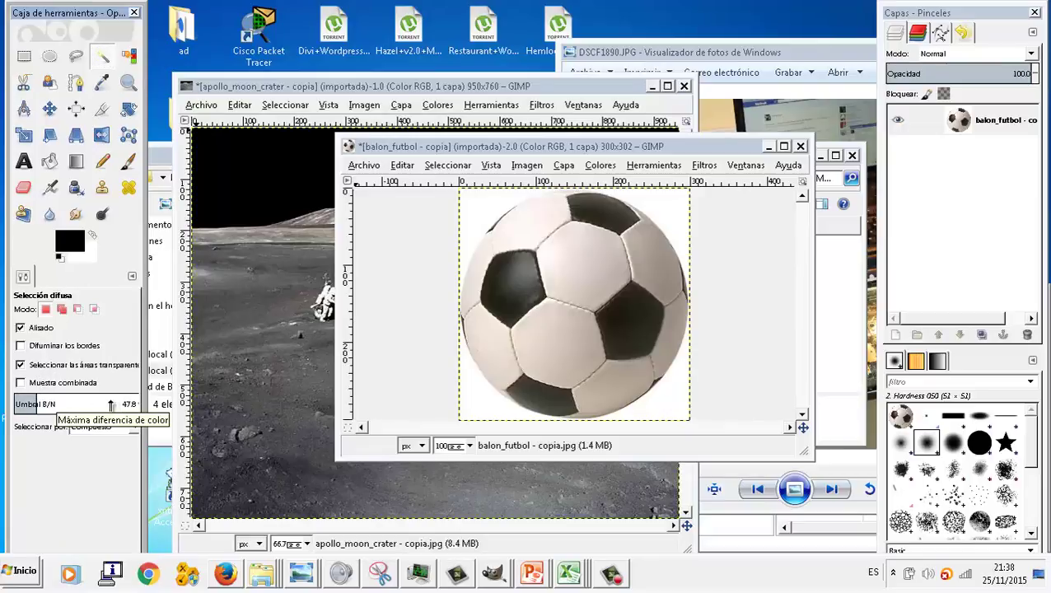
left_click(486, 212)
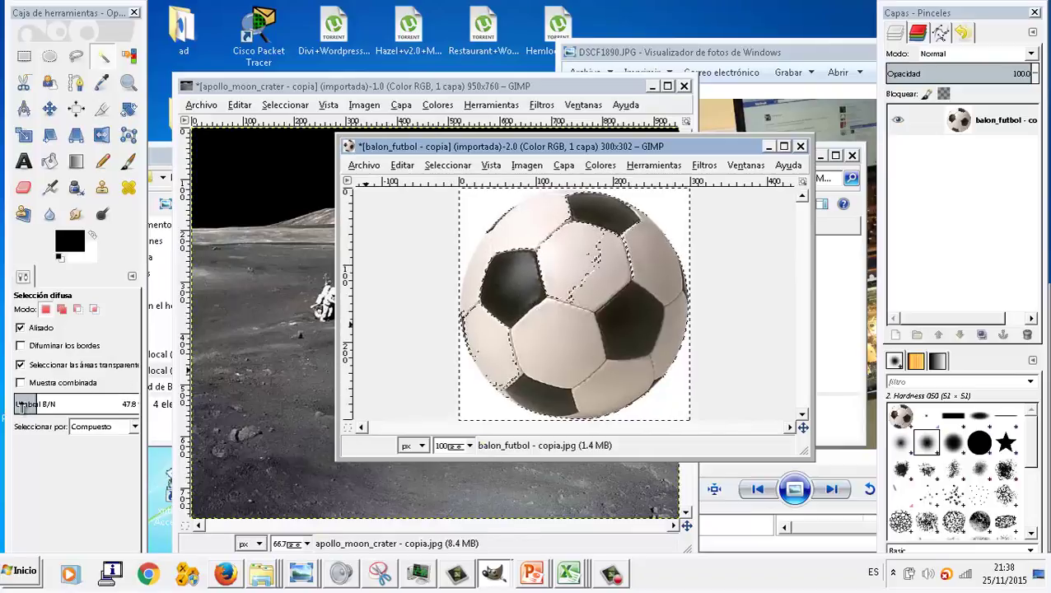
left_click_drag(23, 404, 15, 403)
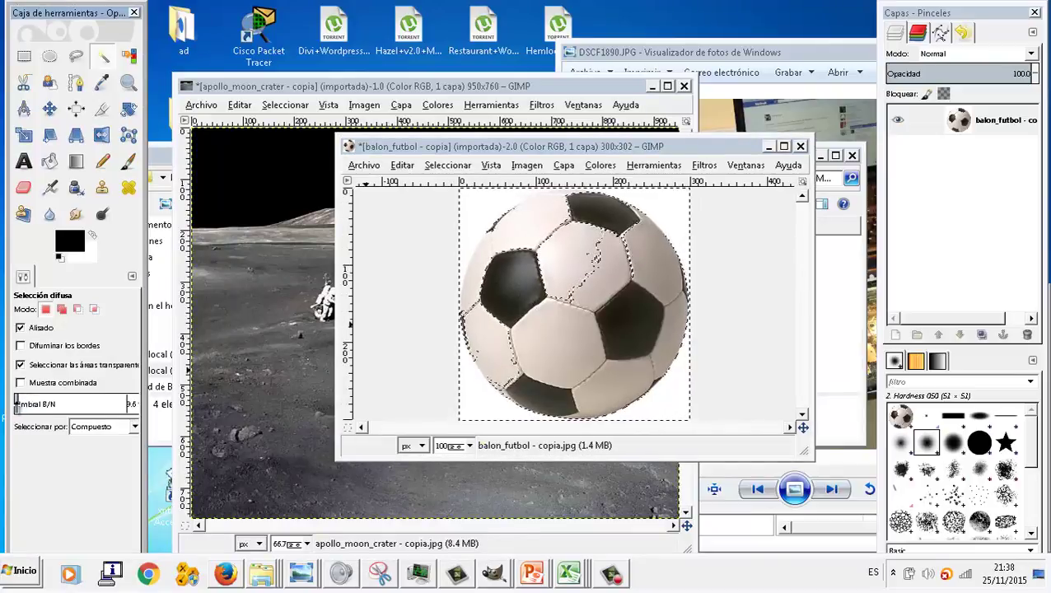
left_click(480, 204)
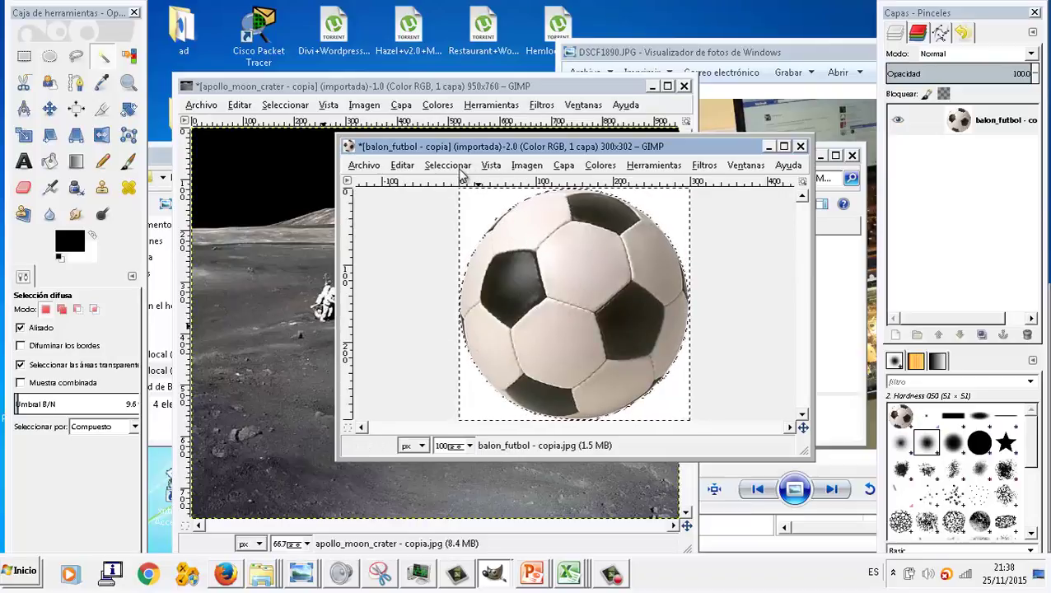
- Invert the selection onto the soccer ball, copy it, and bring up the moon image's Edit menu
left_click(462, 174)
left_click(463, 223)
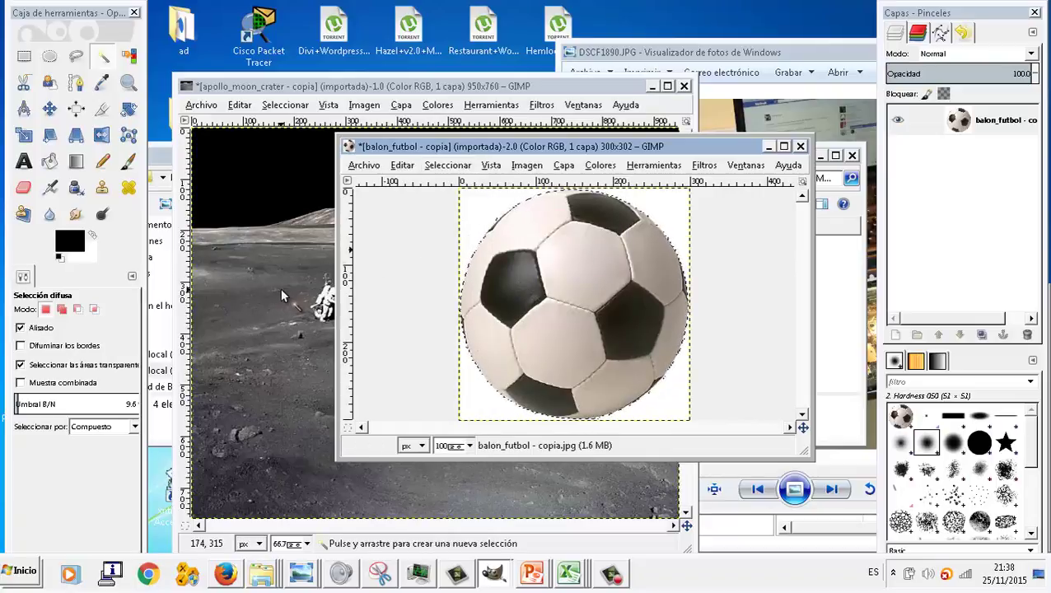
left_click(402, 165)
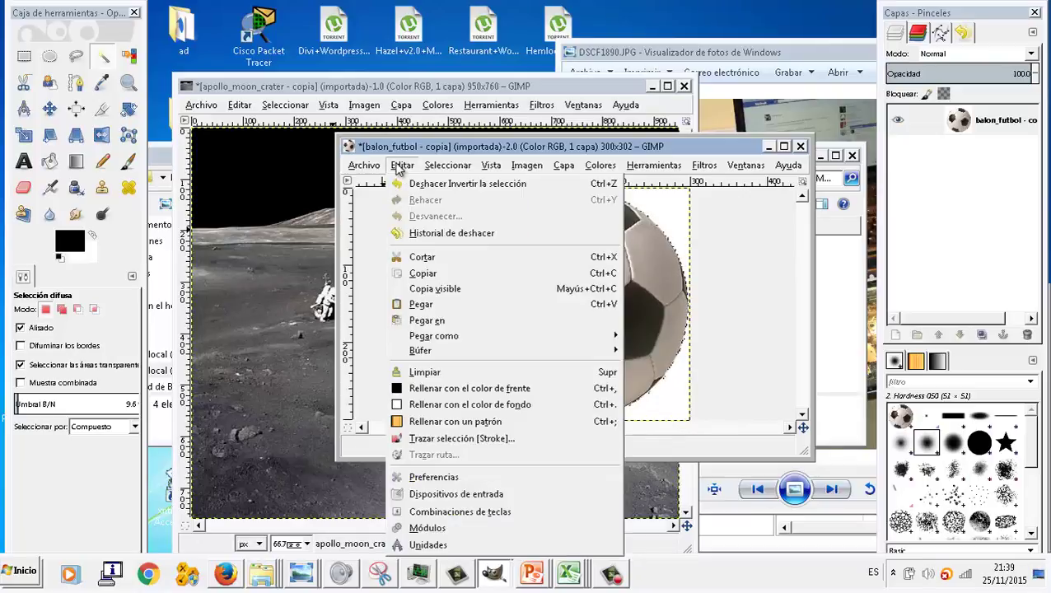
left_click(421, 273)
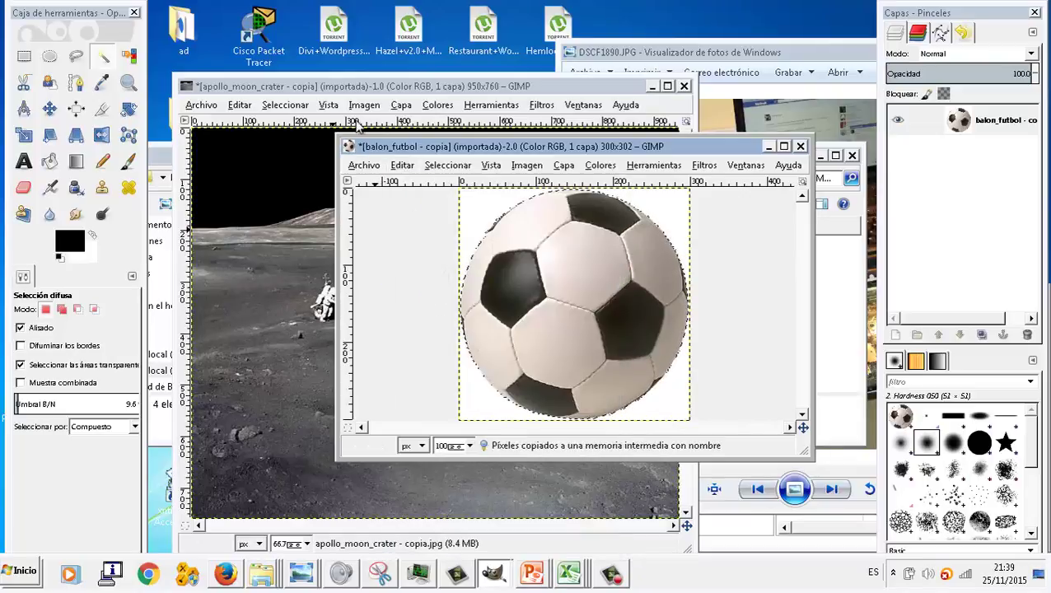
left_click(313, 97)
left_click(239, 104)
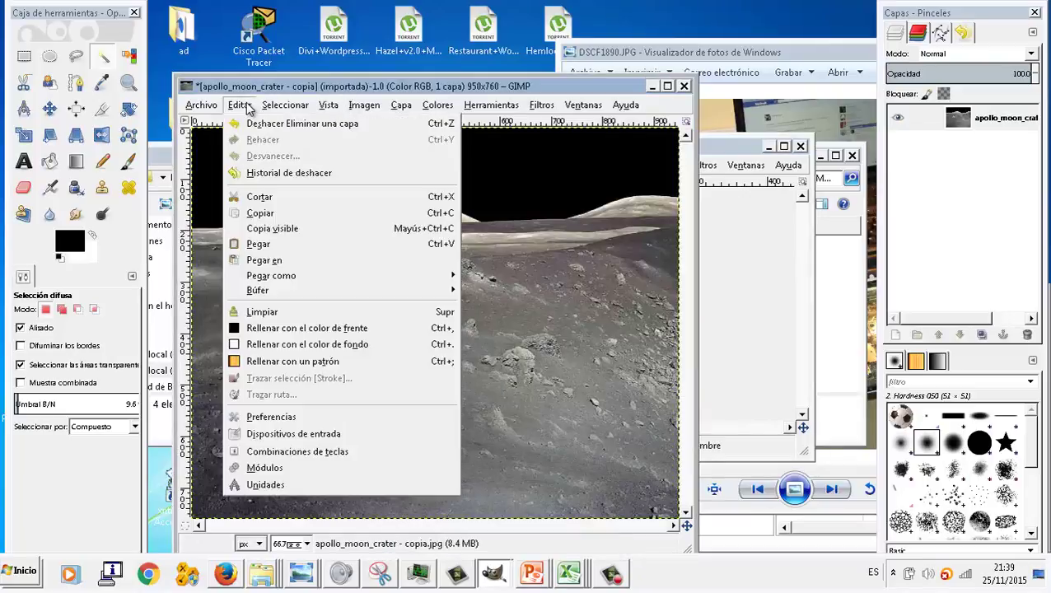
mouse_move(272, 275)
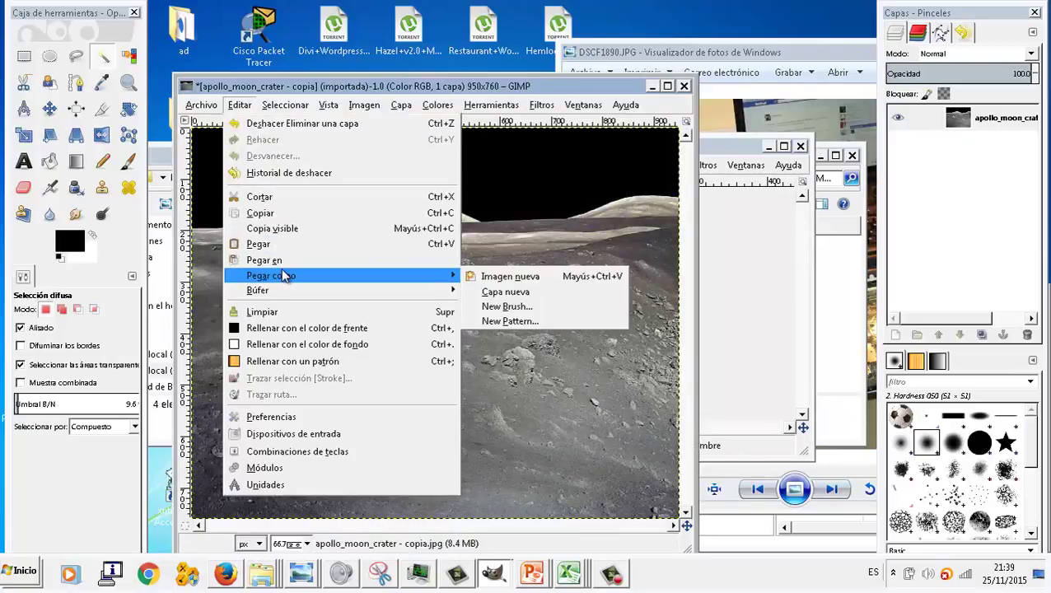
- Paste the ball as a new Portapapeles layer, then switch between it and the apollo_moon_crater layer
left_click(530, 296)
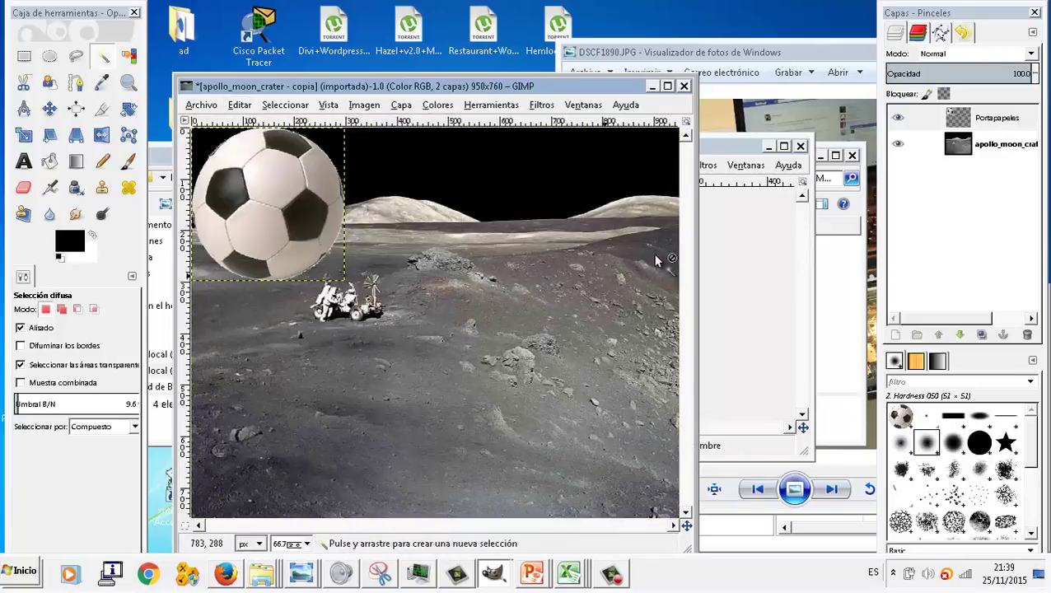
left_click(958, 145)
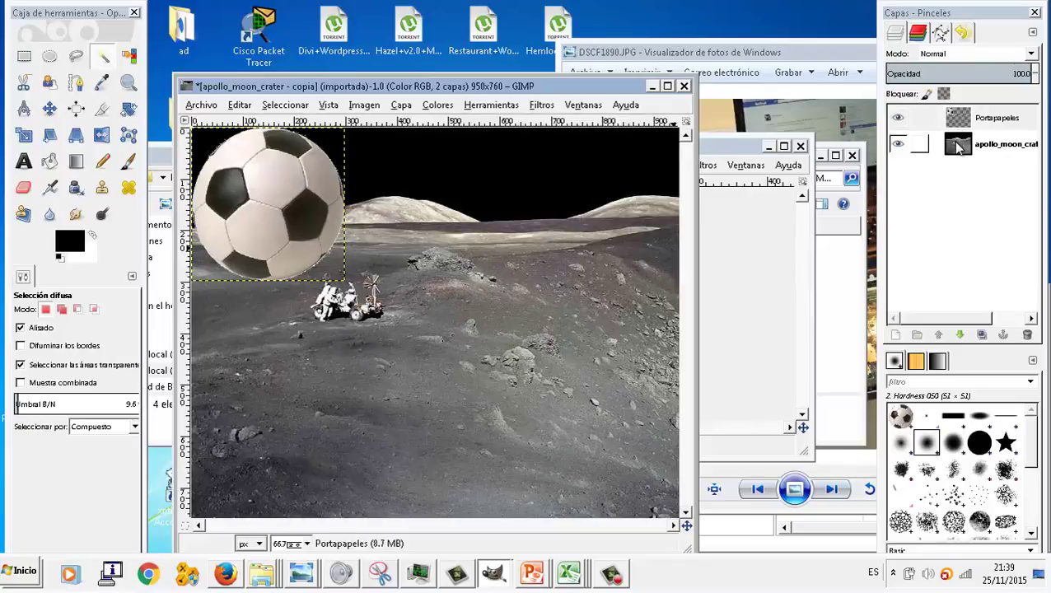
left_click(956, 122)
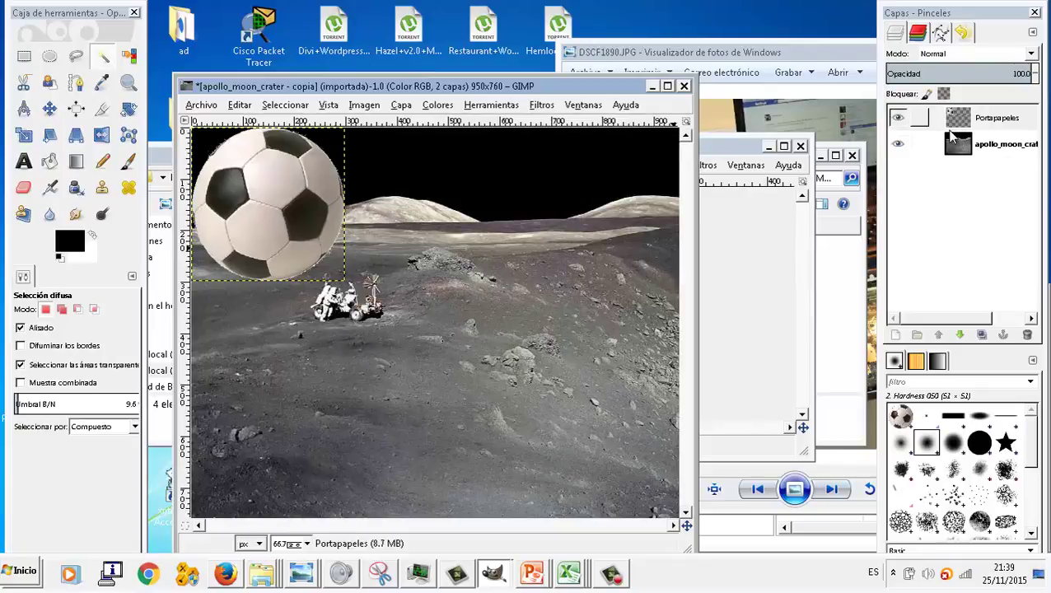
left_click(951, 137)
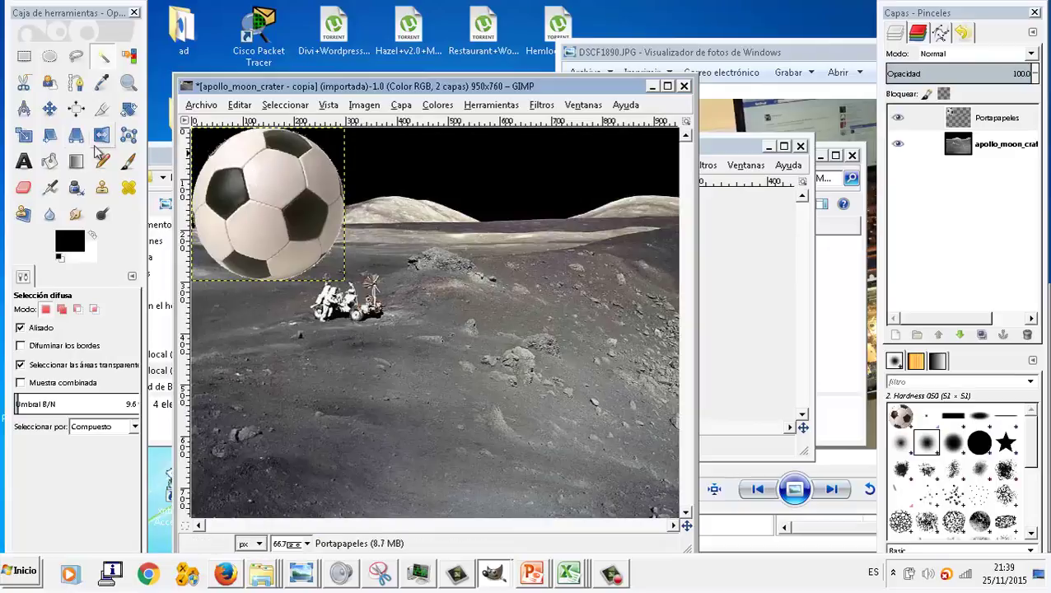
- Scale the pasted ball to 98×101 pixels and place it on the ground below the rover
left_click(53, 110)
left_click_drag(262, 200, 486, 350)
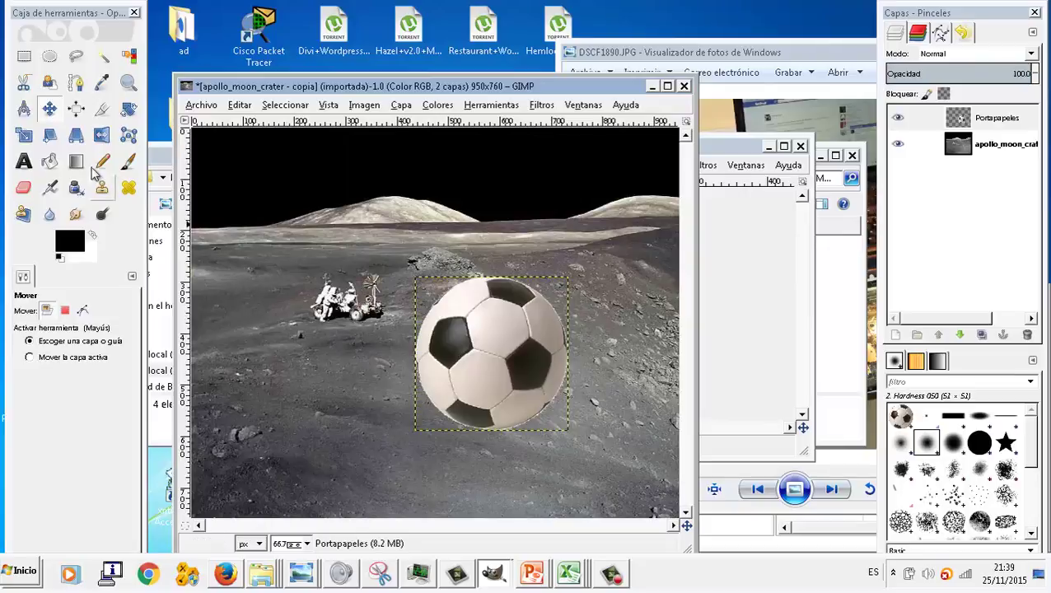
left_click(24, 135)
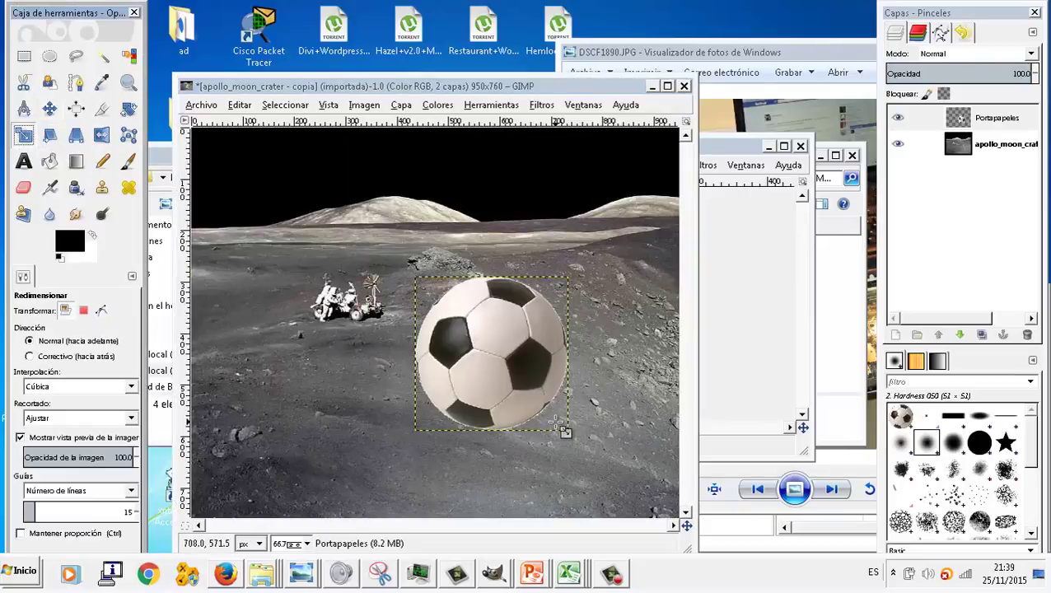
mouse_move(542, 437)
left_mouse_down()
mouse_move(466, 368)
mouse_move(462, 330)
left_mouse_up()
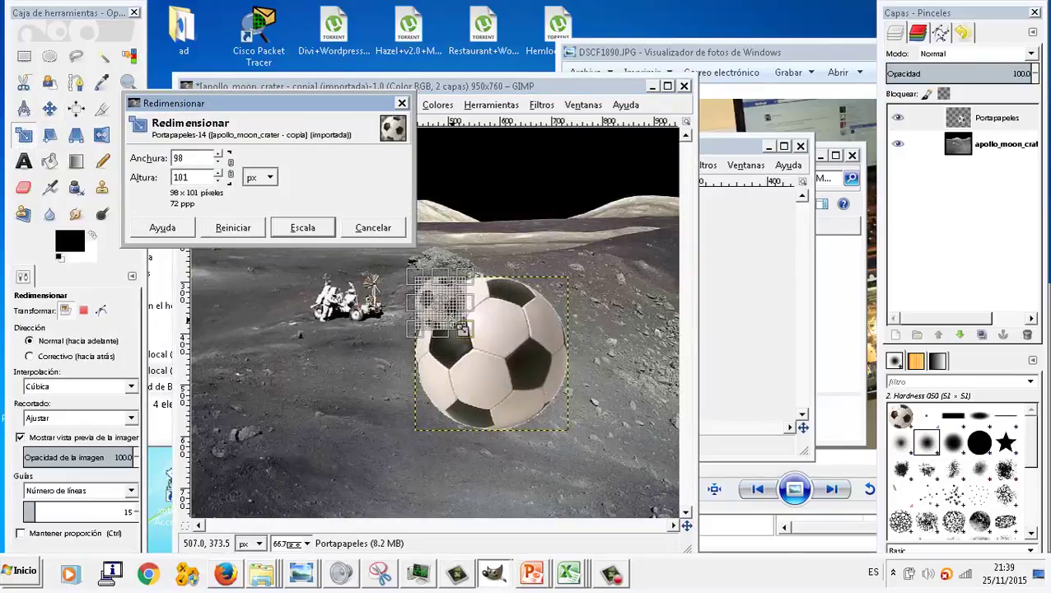
left_click(303, 229)
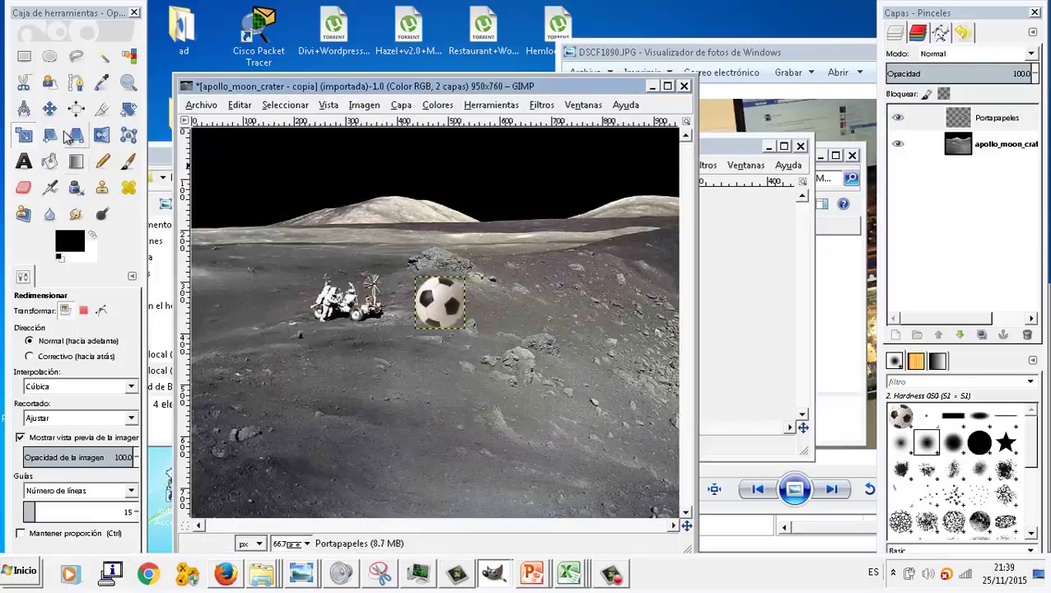
left_click(50, 108)
left_click_drag(436, 308, 344, 373)
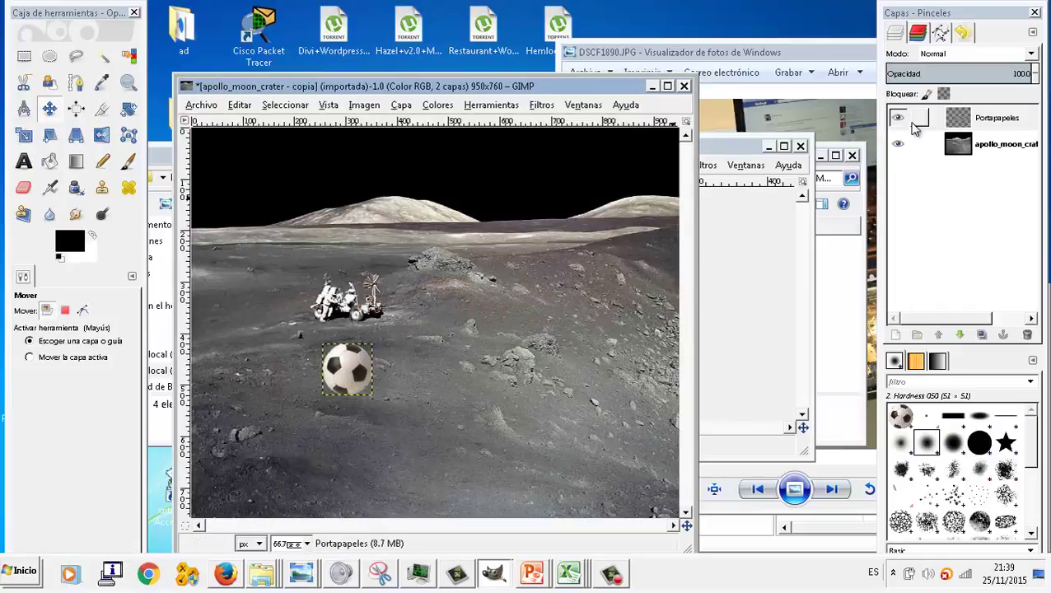
- Save the composite as montaje1.xcf in GIMP02, then select the Portapapeles layer
left_click(203, 106)
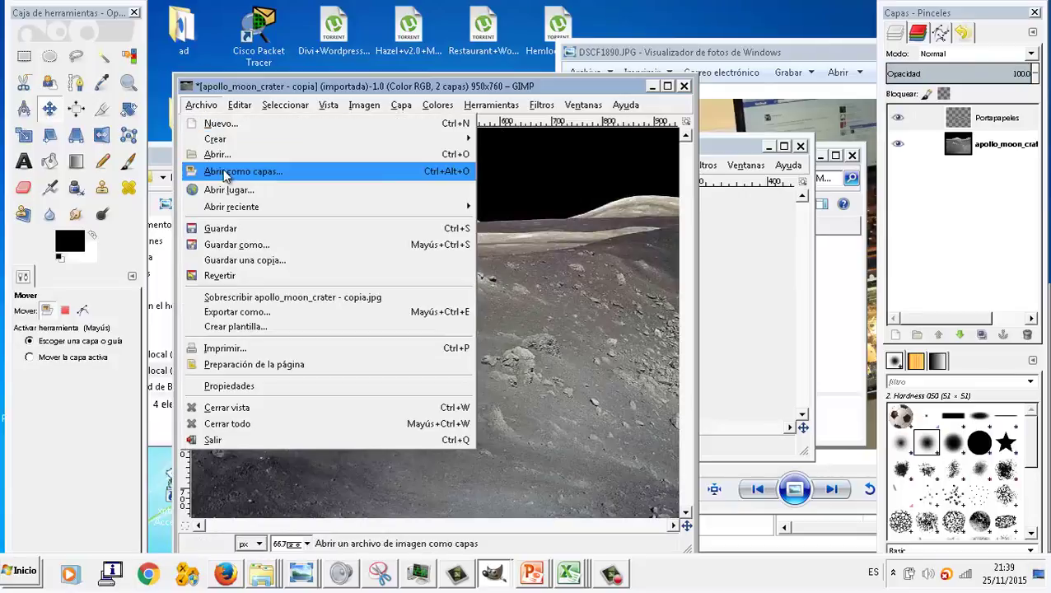
left_click(244, 246)
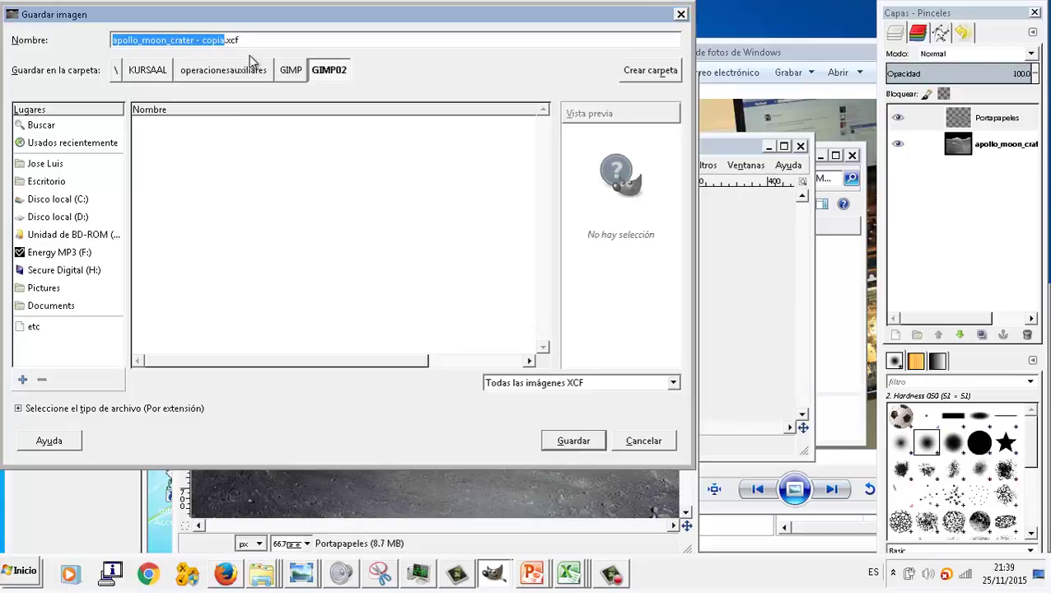
type("montaje1")
key("Return")
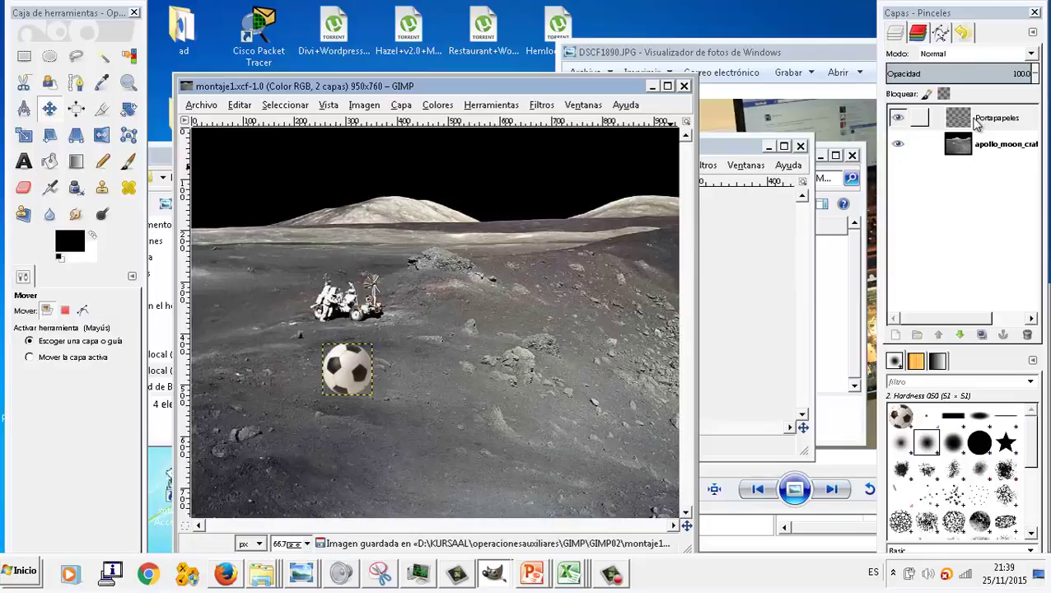
left_click(962, 120)
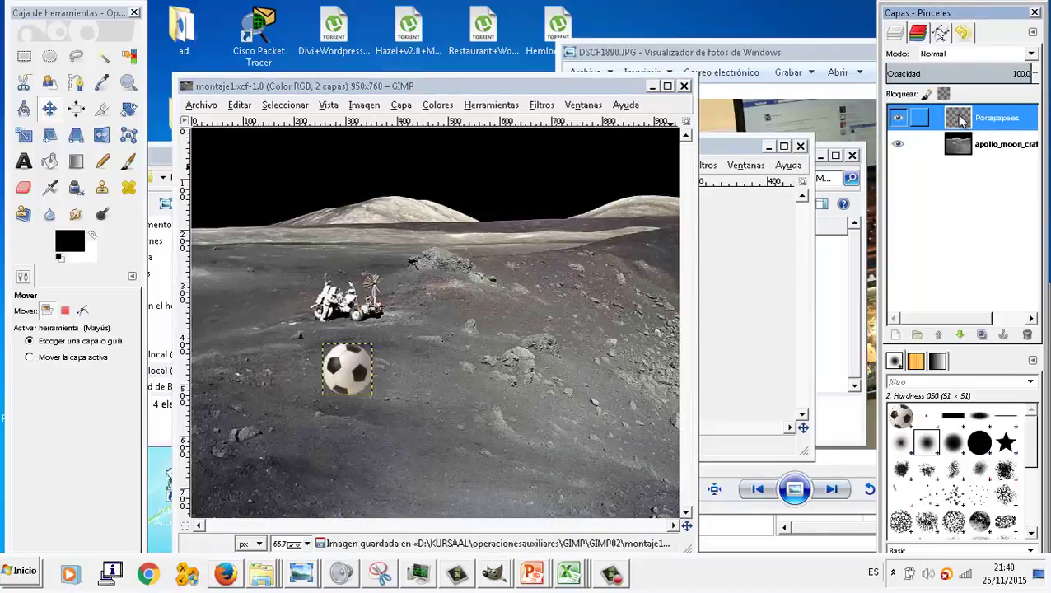
right_click(961, 120)
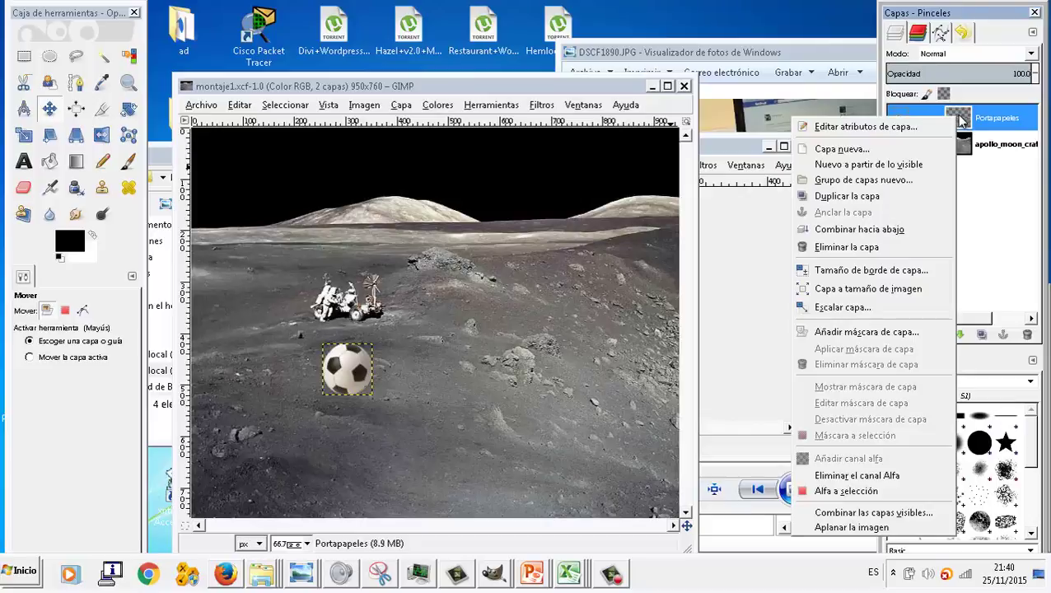
- Duplicate the Portapapeles layer and set the copy on the ground right of the first ball
left_click(886, 196)
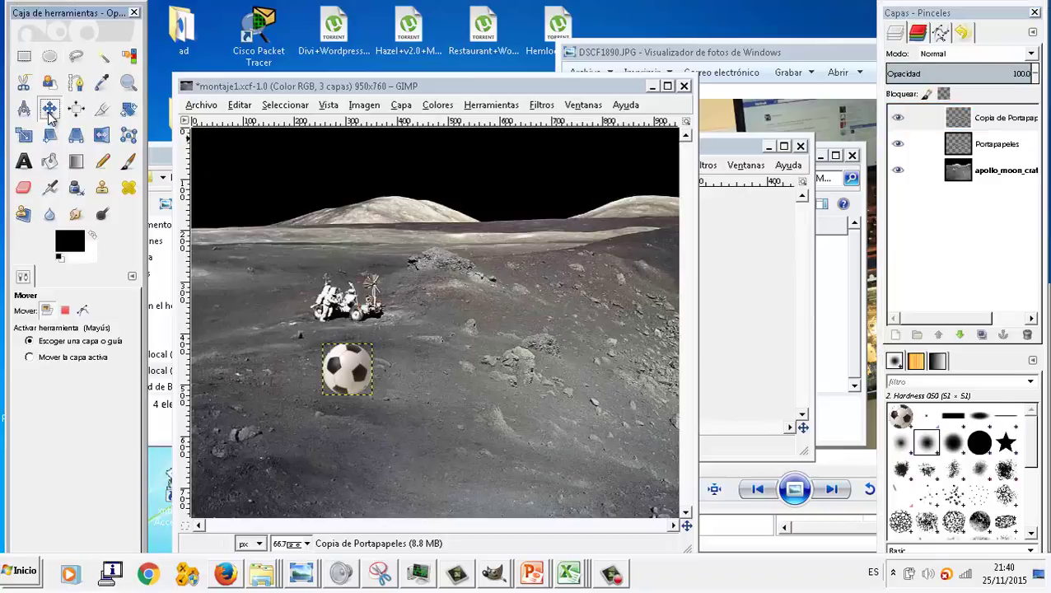
mouse_move(367, 378)
left_mouse_down()
mouse_move(470, 367)
mouse_move(599, 288)
left_mouse_up()
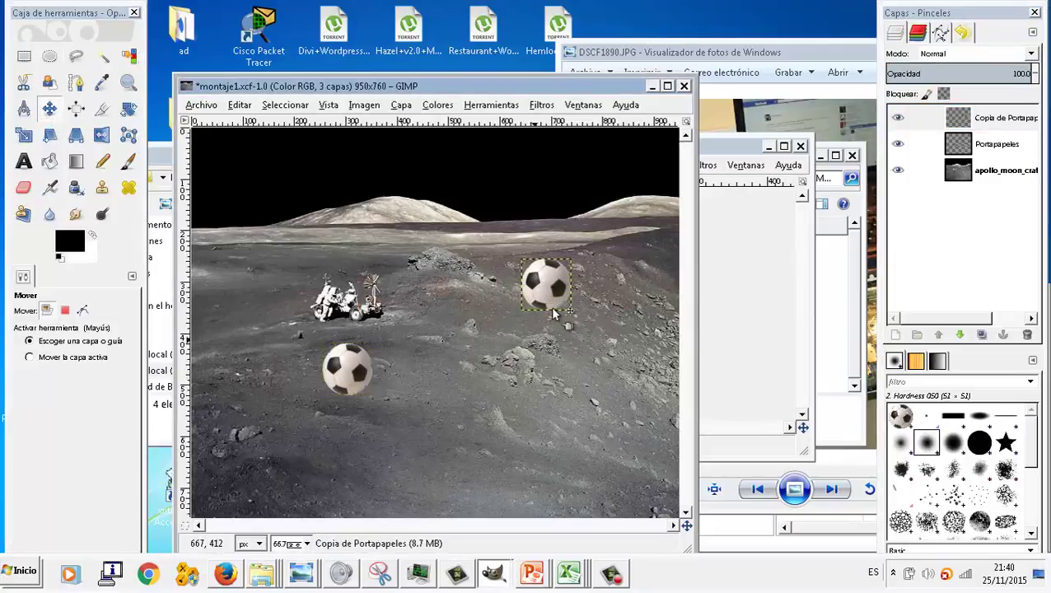
mouse_move(558, 290)
left_mouse_down()
mouse_move(455, 376)
mouse_move(481, 375)
left_mouse_up()
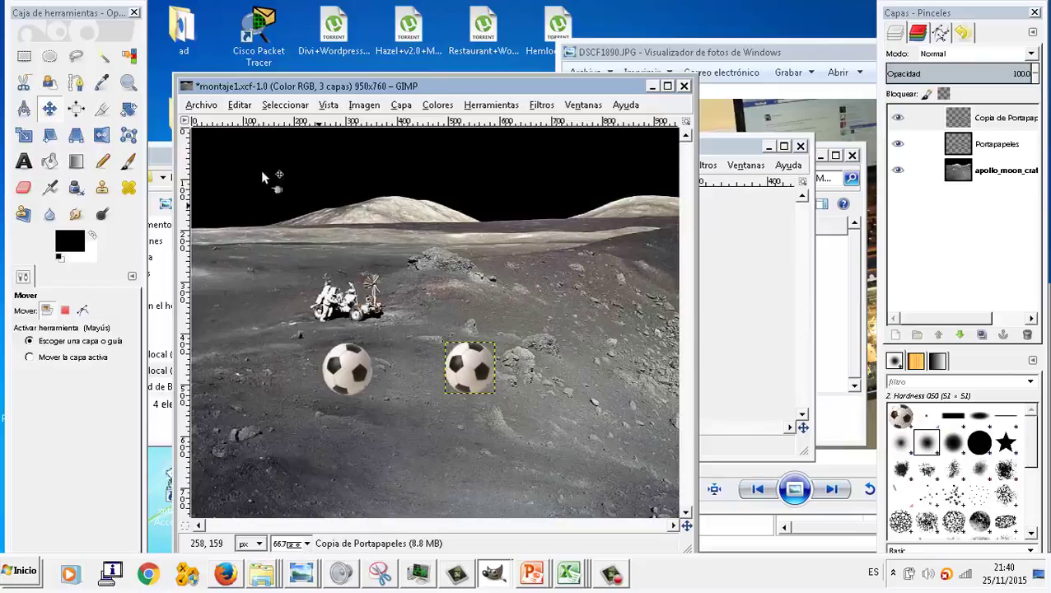
- Re-save the two-ball montage to montaje1.xcf
left_click(201, 105)
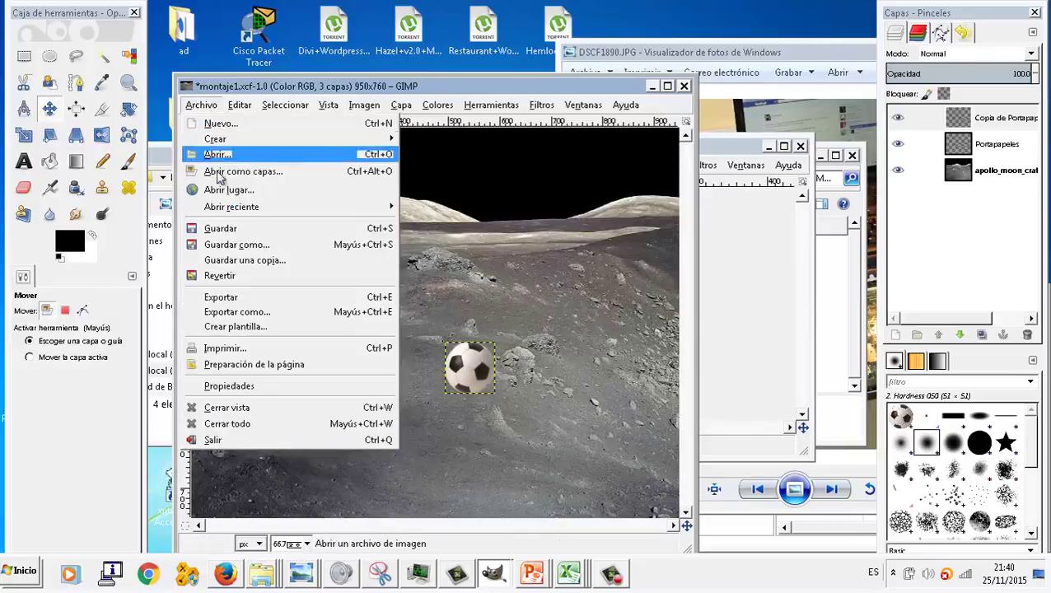
left_click(227, 229)
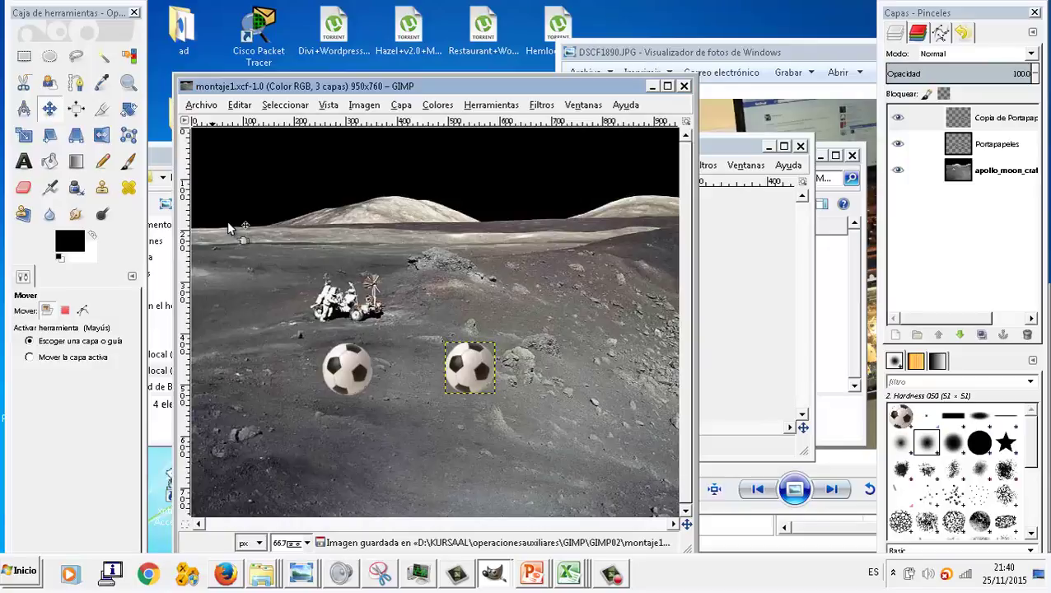
left_click(202, 106)
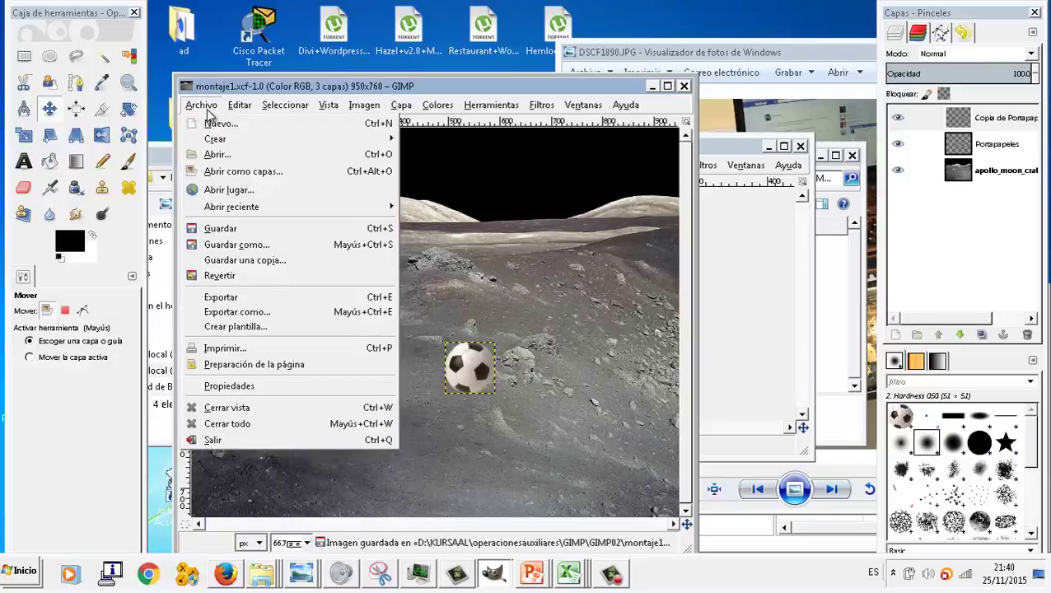
- Start Export As with JPEG and the GIMP02 folder, cancelling the PNG options
left_click(289, 312)
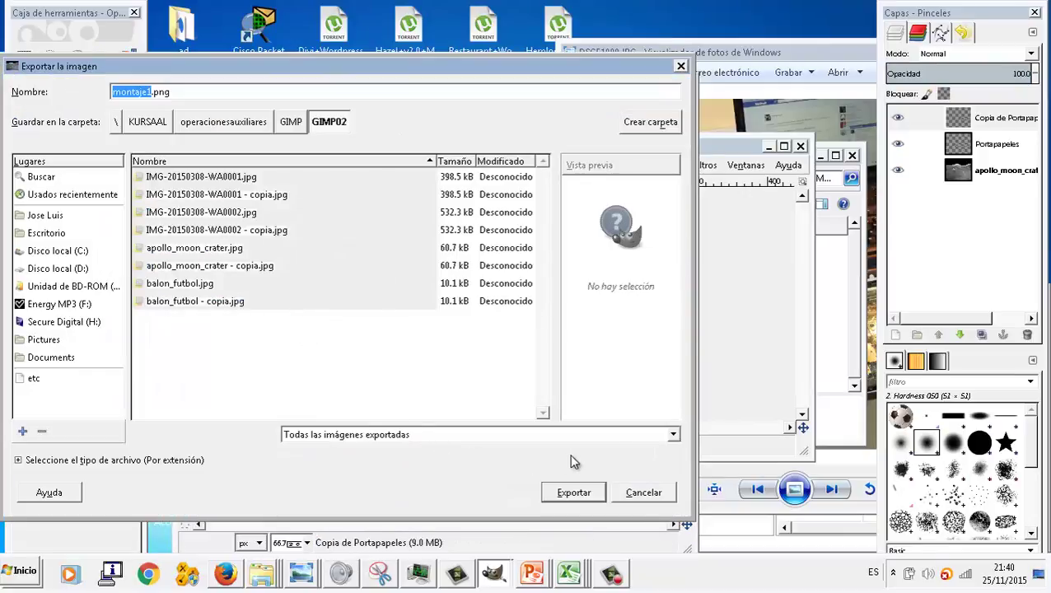
left_click(673, 437)
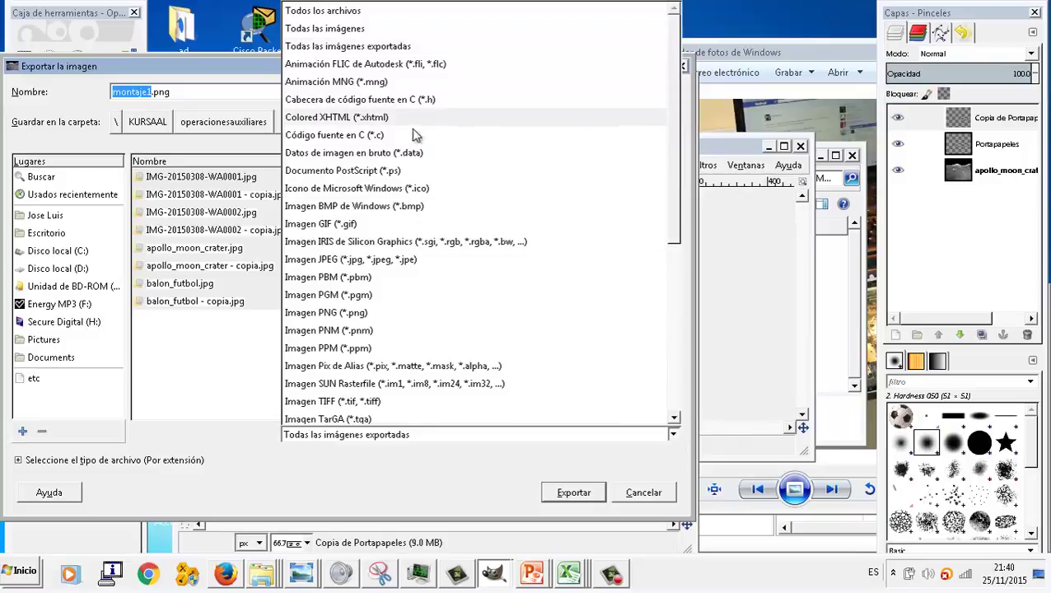
left_click(404, 262)
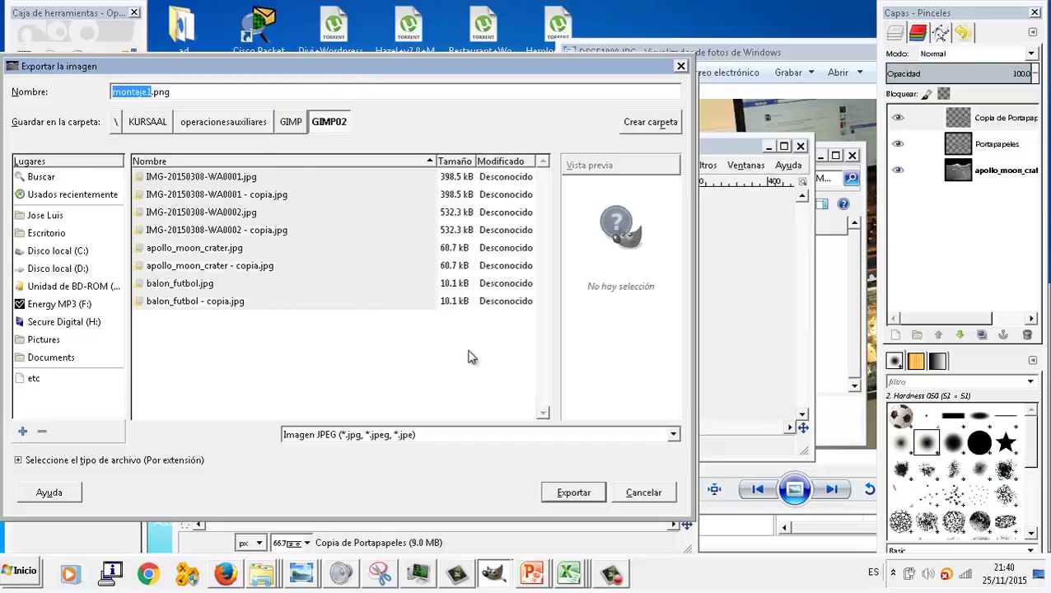
left_click(330, 122)
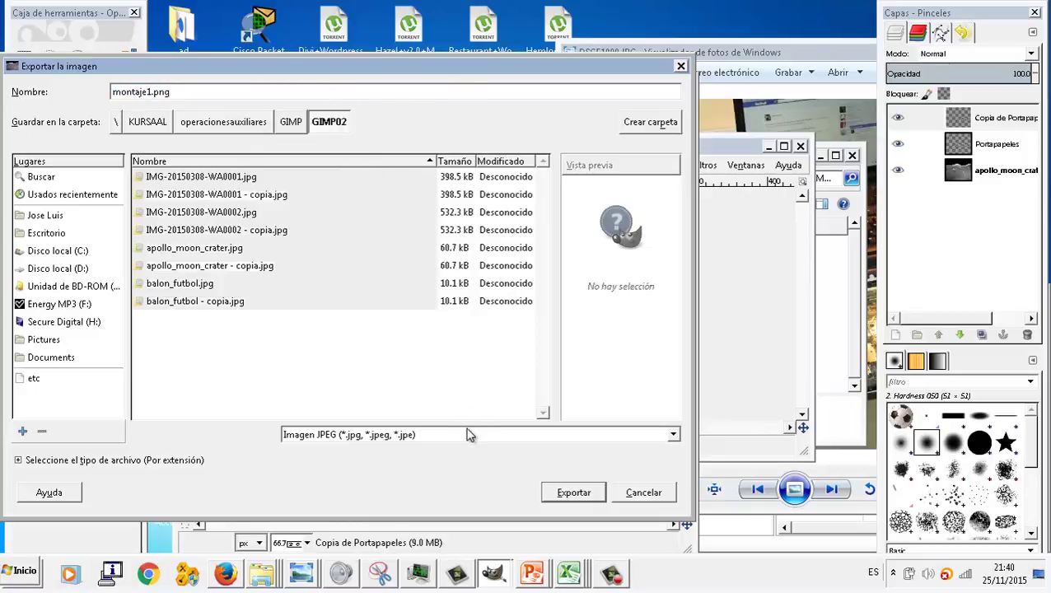
left_click(594, 501)
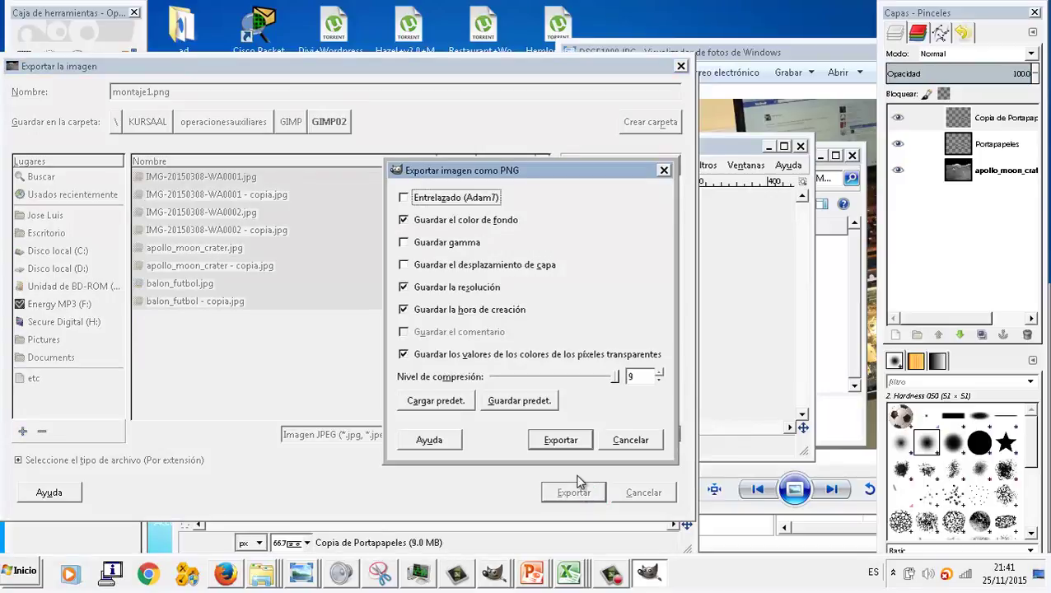
left_click(612, 444)
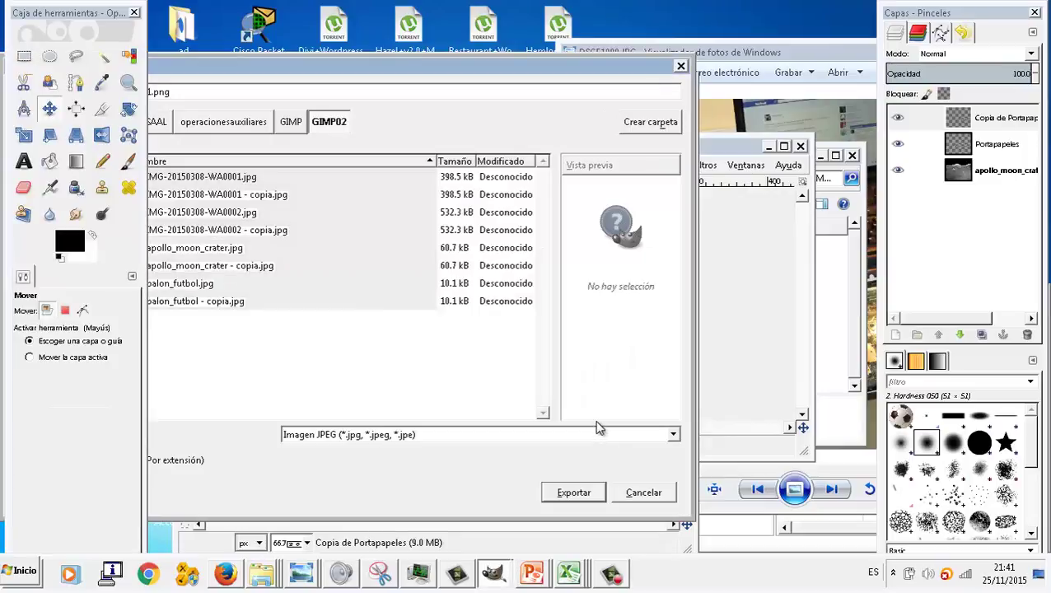
- Reconfirm Imagen JPEG in the file-type list and reposition the export window
left_click(559, 465)
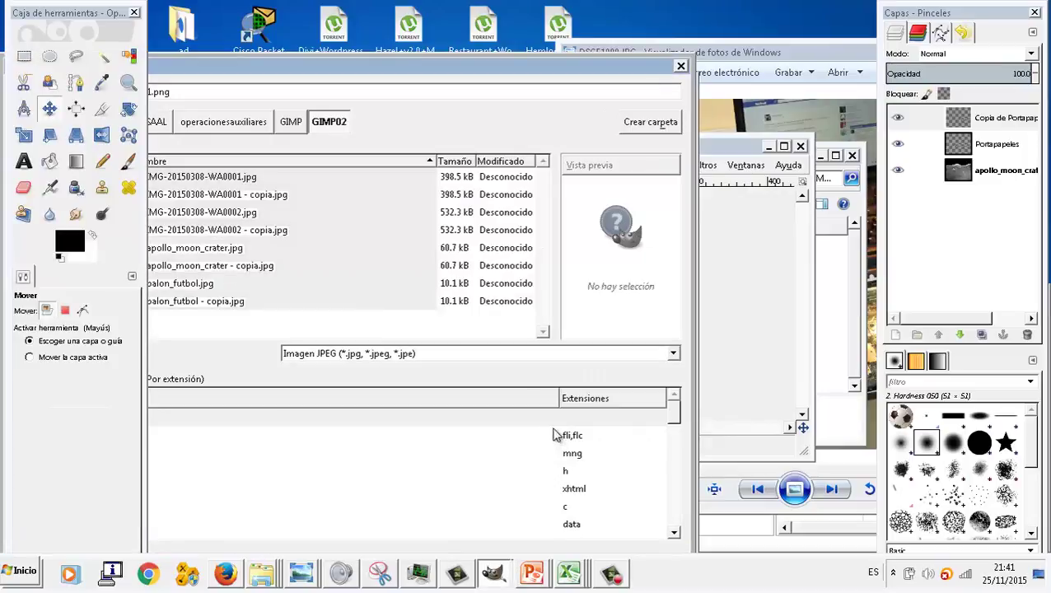
left_click(520, 357)
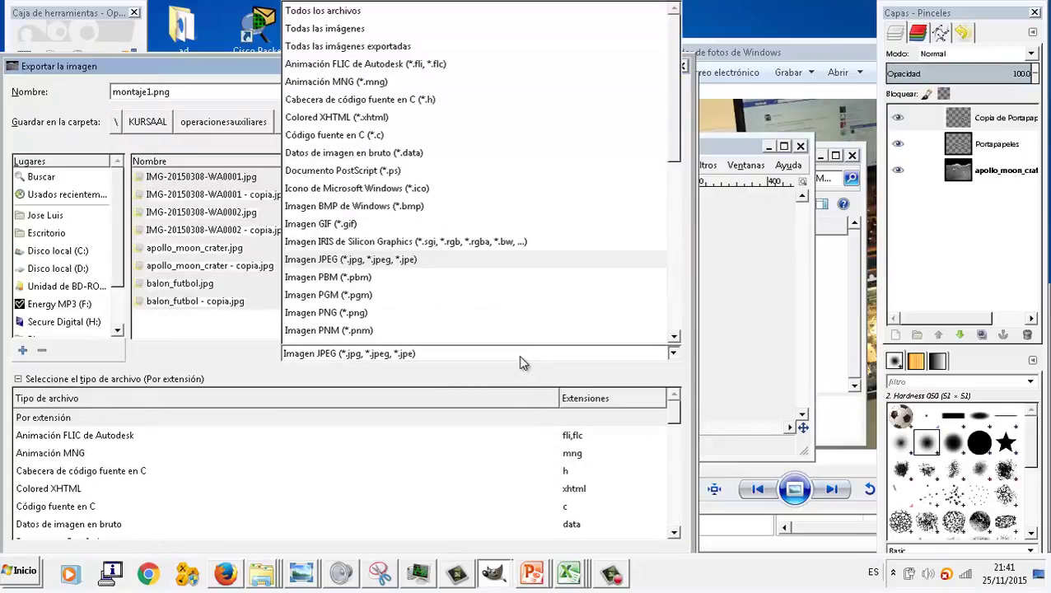
left_click(426, 262)
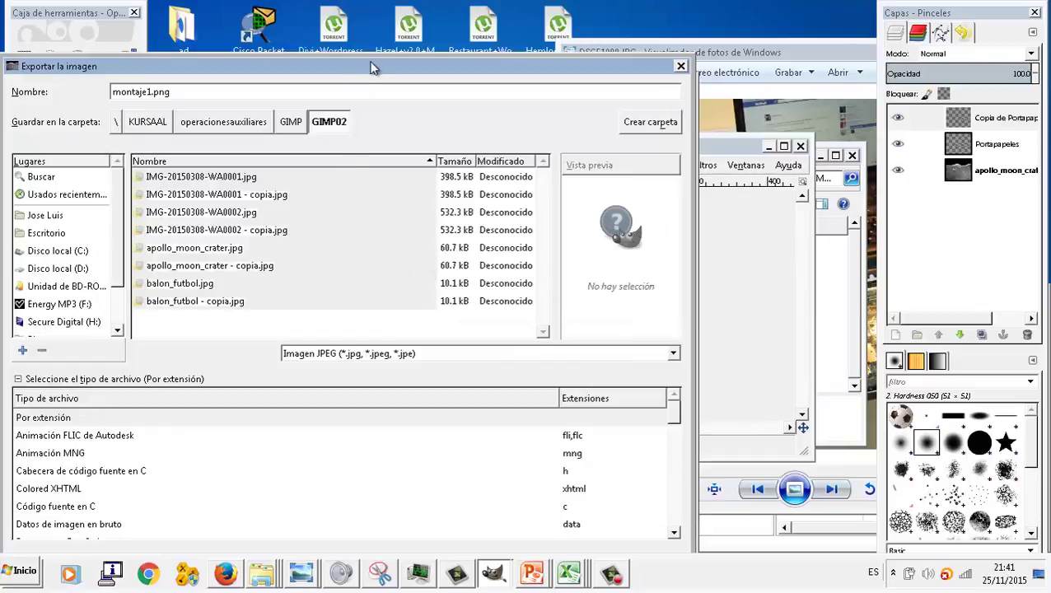
left_click_drag(371, 66, 451, 53)
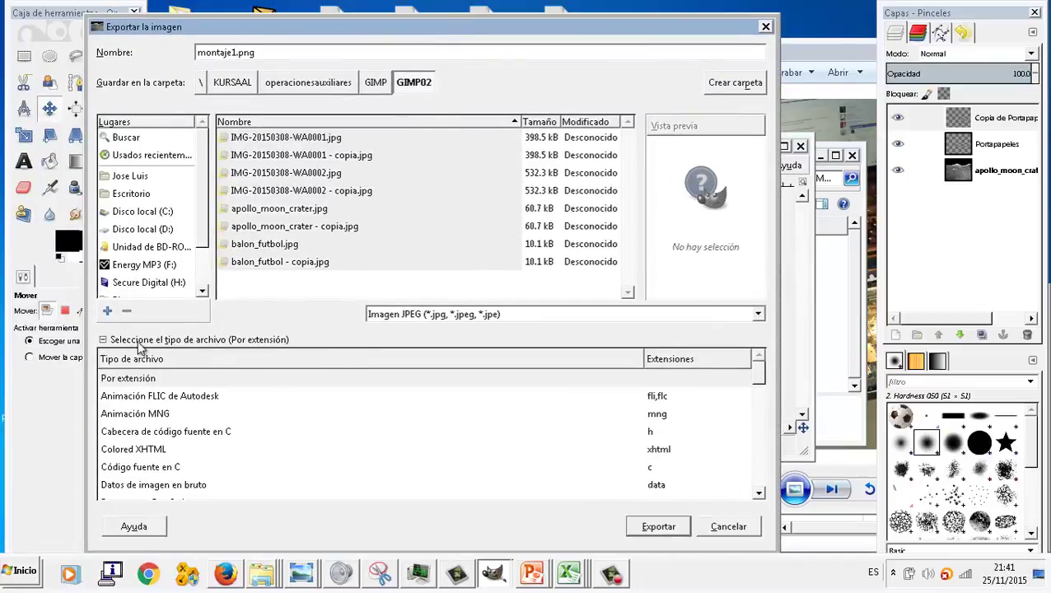
left_click(104, 340)
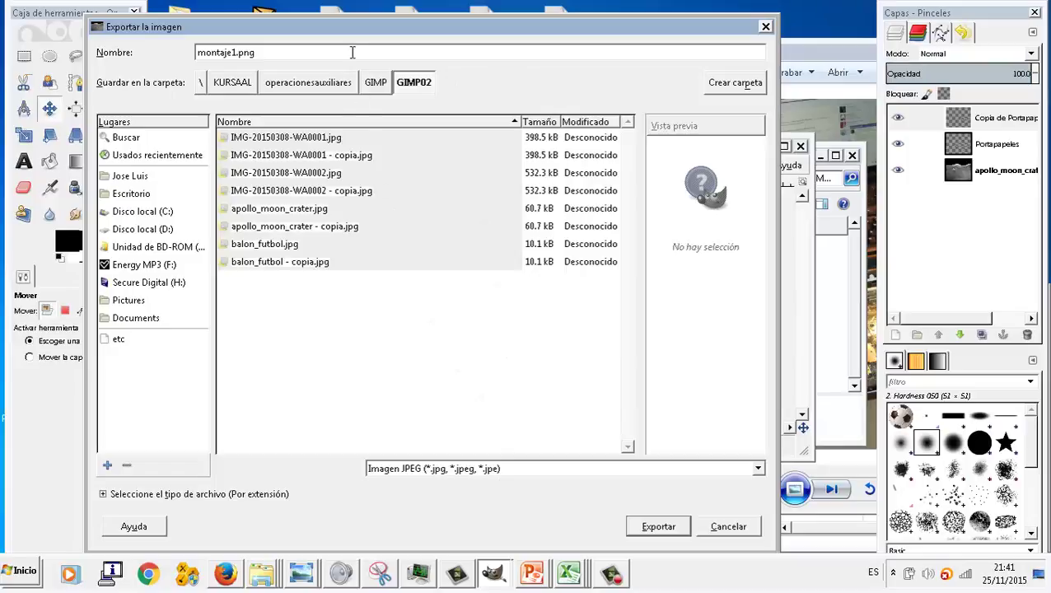
- Rename the file to montaje1.jpg and export it at JPEG quality 90
key("BackSpace")
key("BackSpace")
key("BackSpace")
left_click(644, 531)
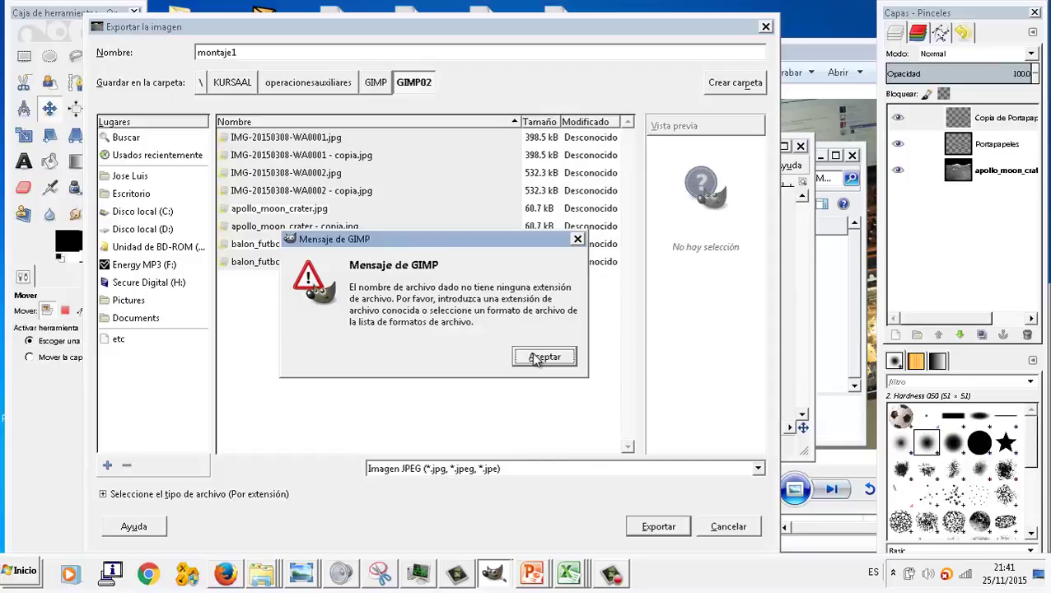
left_click(536, 357)
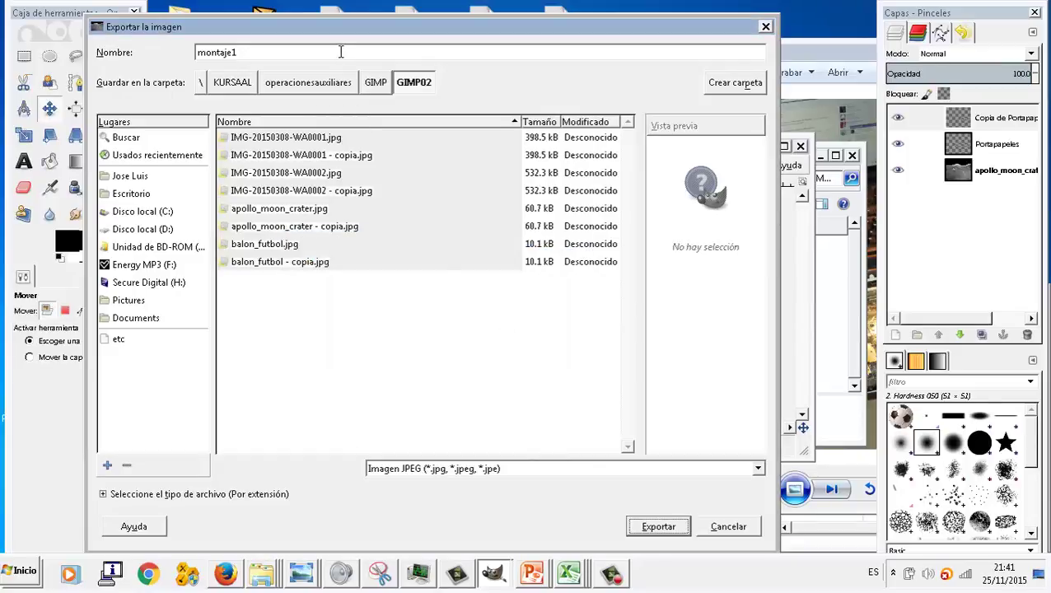
type(".jpg")
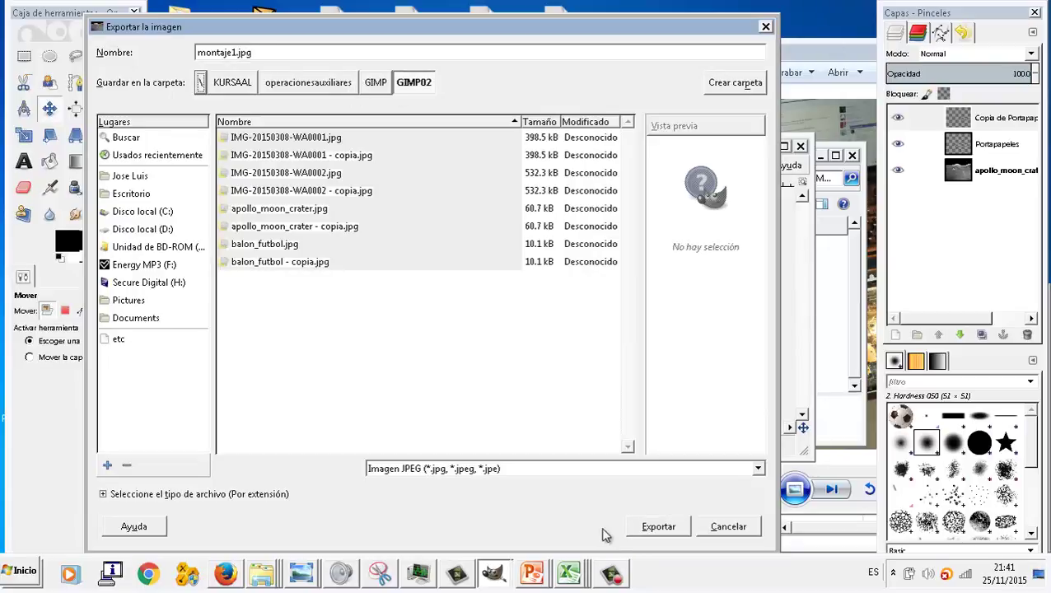
left_click(655, 526)
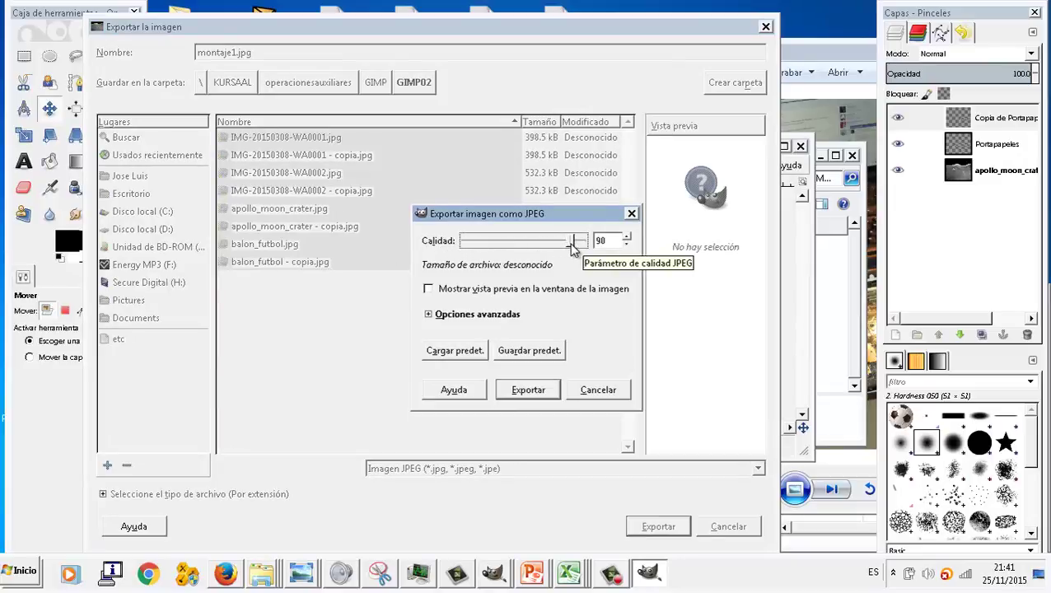
left_click(550, 390)
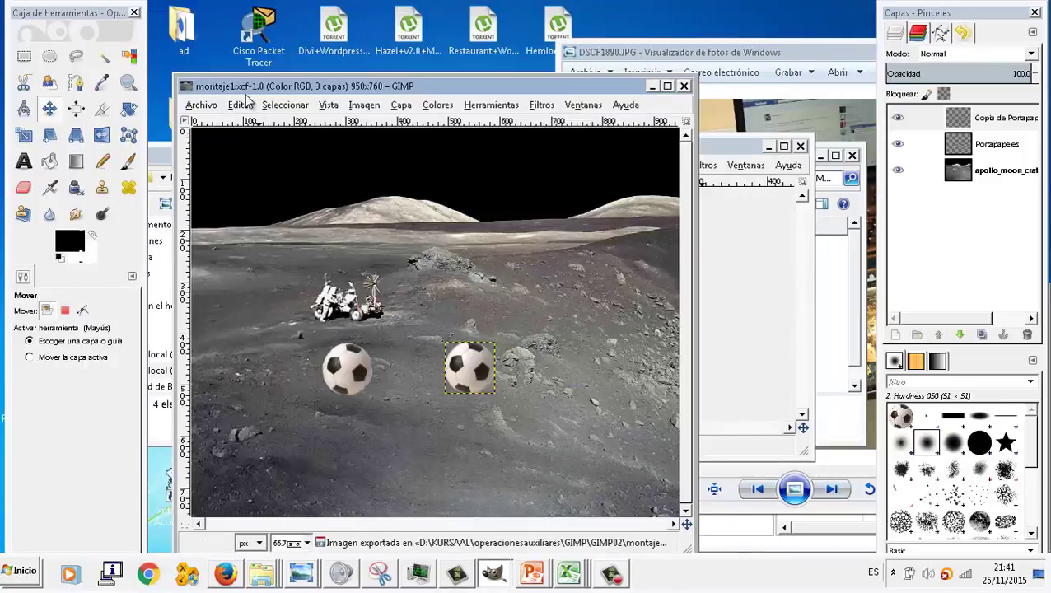
left_click(257, 577)
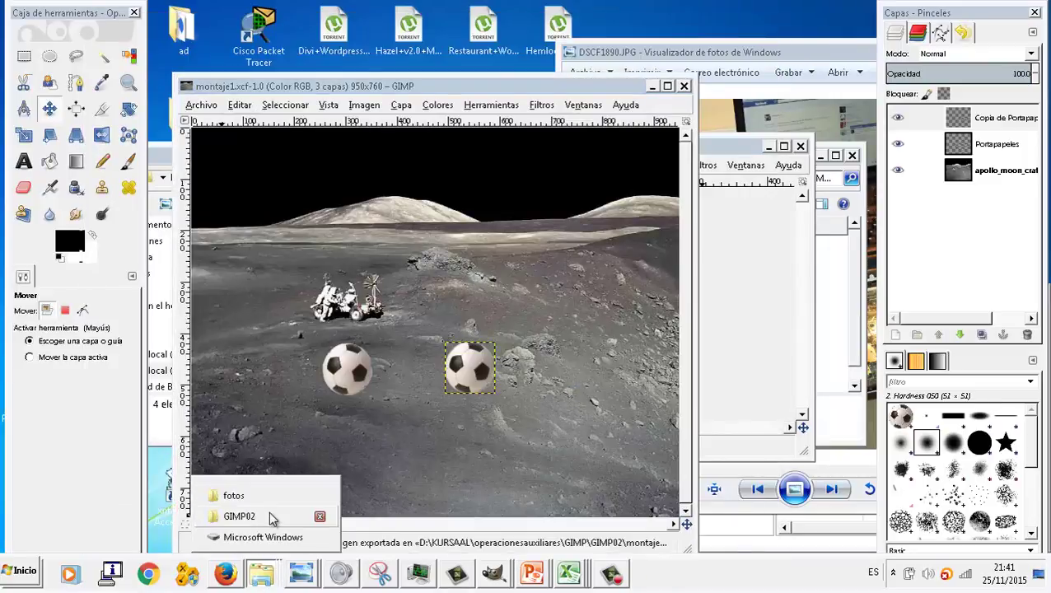
- Confirm montaje1.jpg (95 KB, 950×760) and montaje1.xcf exist in the GIMP02 folder, then return to GIMP
left_click(272, 516)
left_click(371, 385)
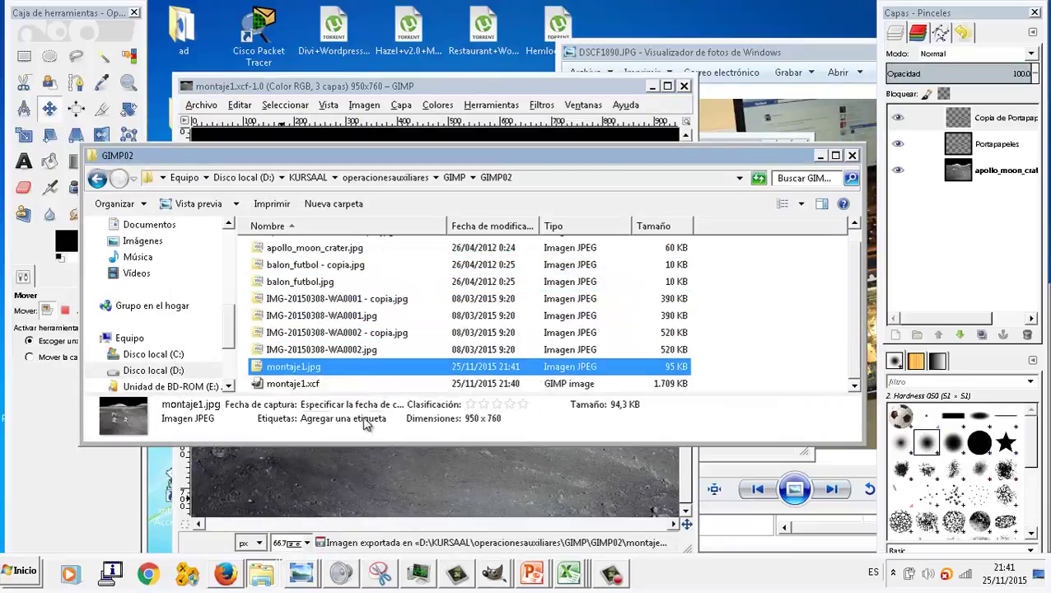
left_click(339, 389)
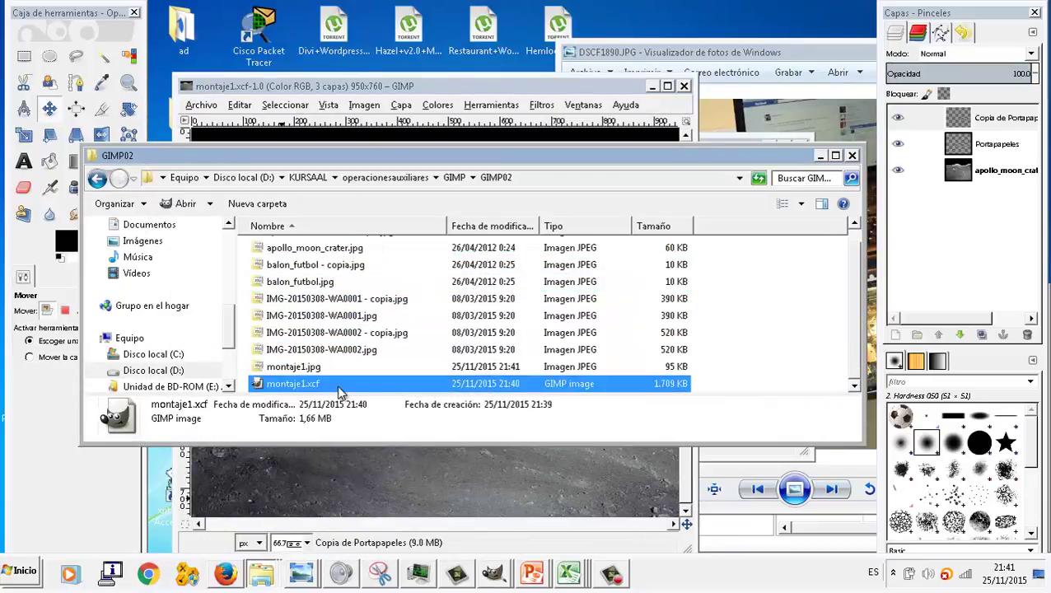
left_click(338, 371)
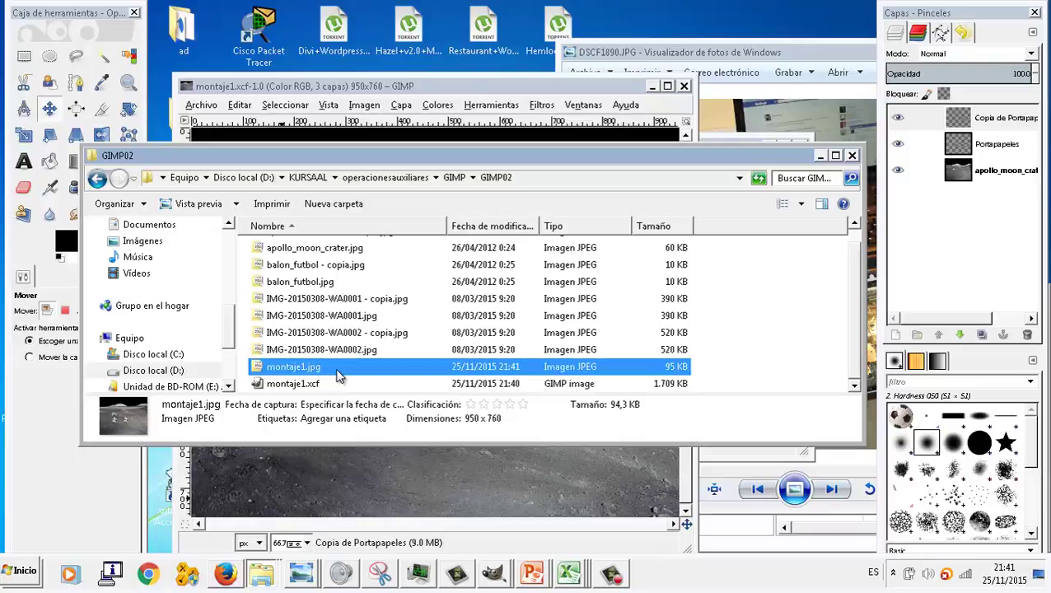
left_click(447, 91)
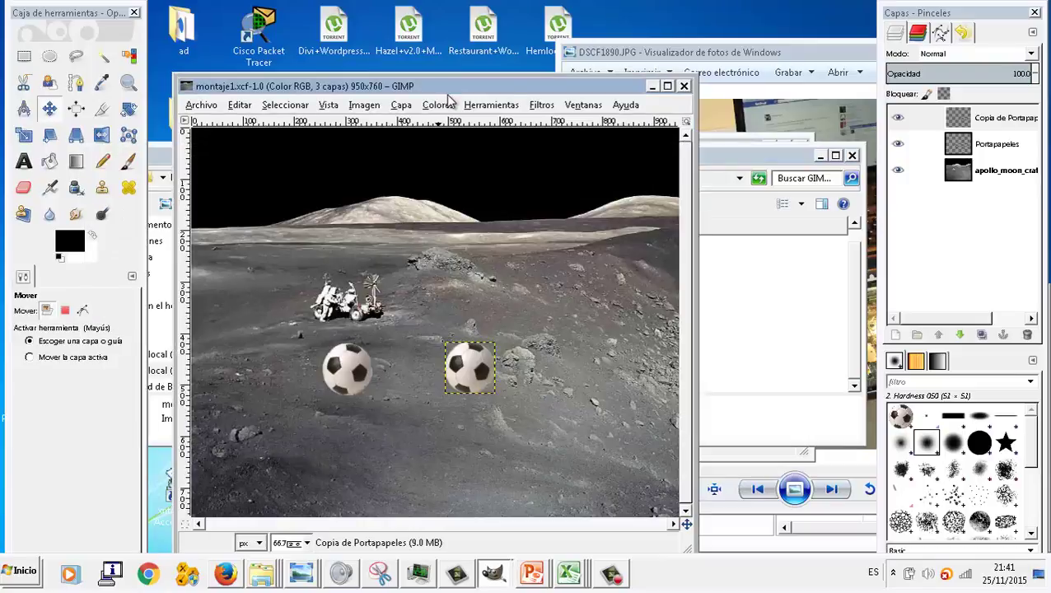
left_click(614, 575)
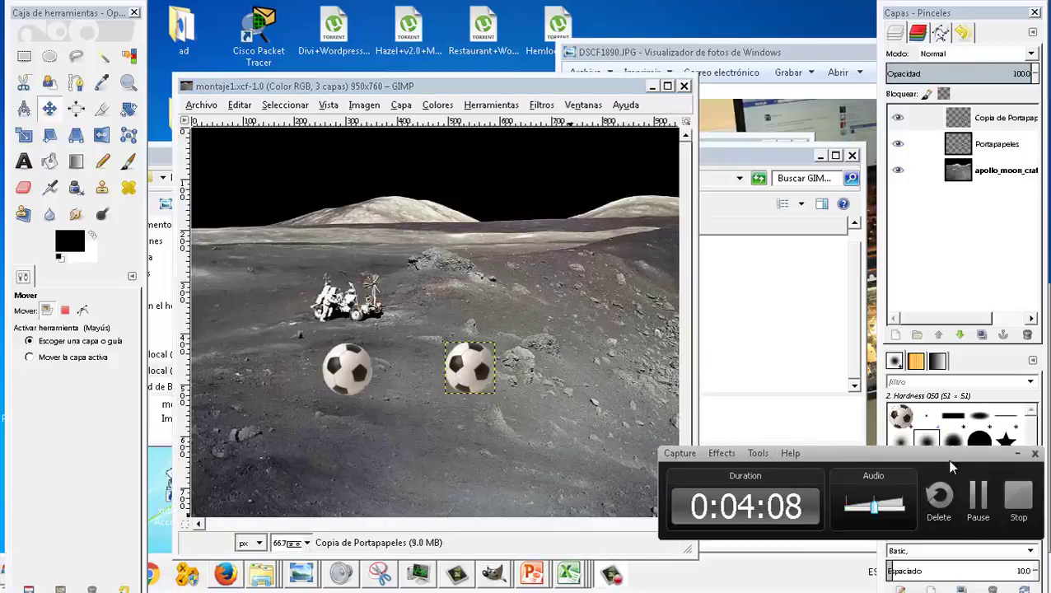